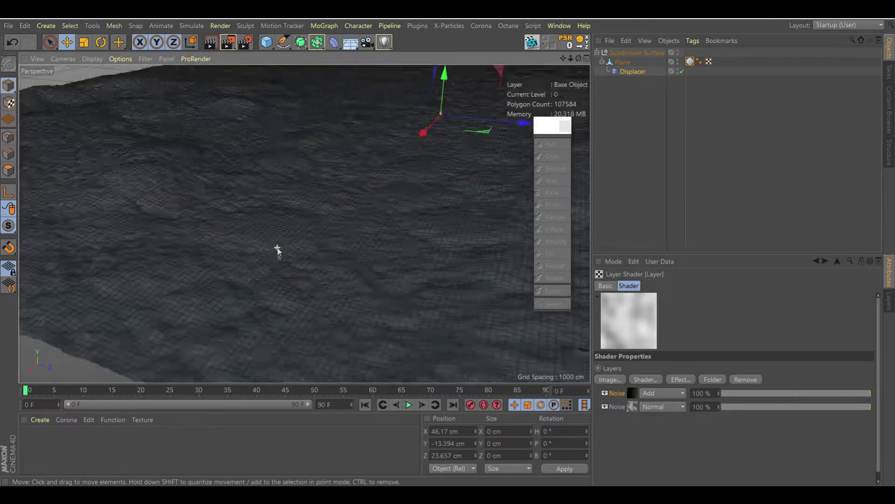
Step: Raise a bump and carve a groove in the terrain with the Pull brush, adjusting size and pressure
left_click(550, 145)
left_click_drag(733, 352, 723, 351)
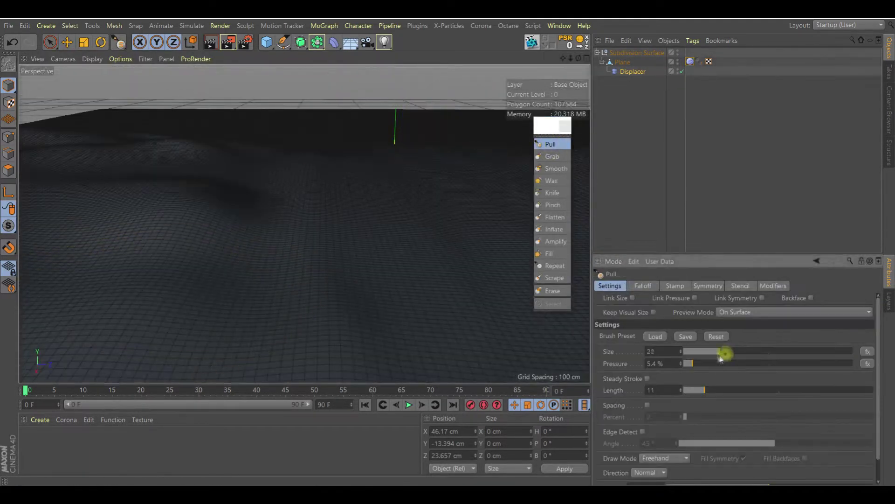
left_click_drag(140, 280, 171, 247)
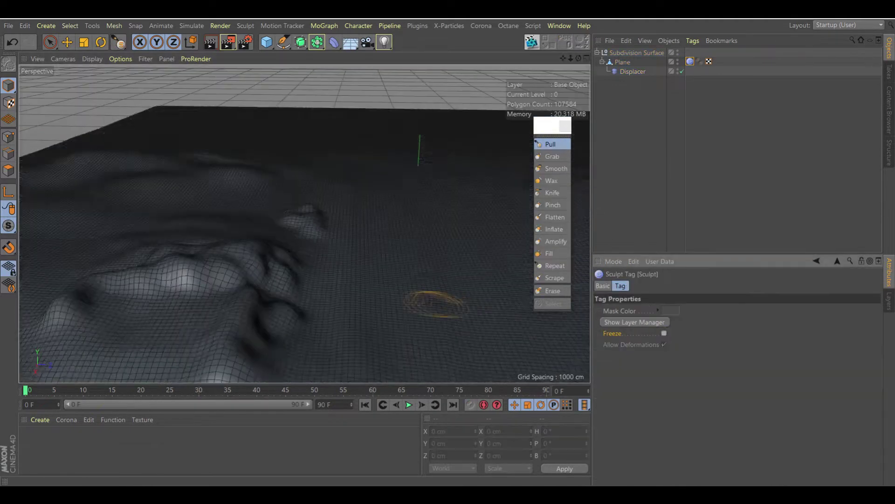
mouse_move(701, 351)
left_mouse_down()
mouse_move(740, 357)
mouse_move(709, 351)
left_mouse_up()
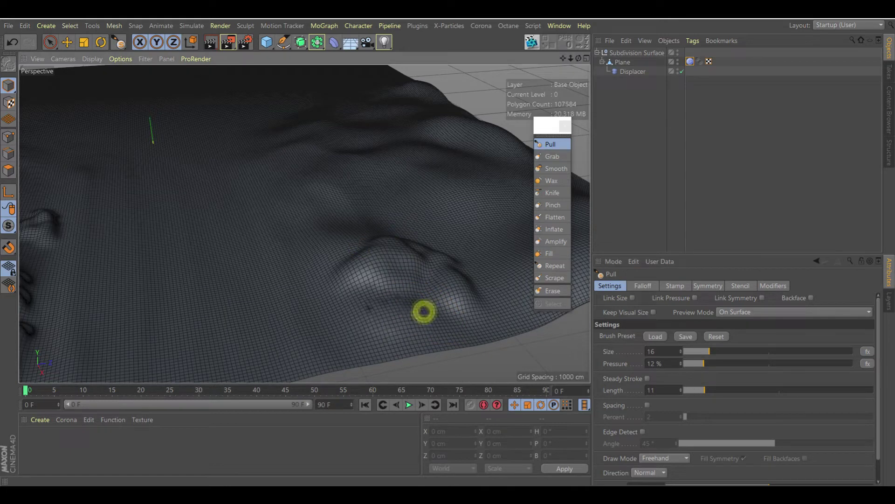
left_click_drag(424, 311, 396, 243)
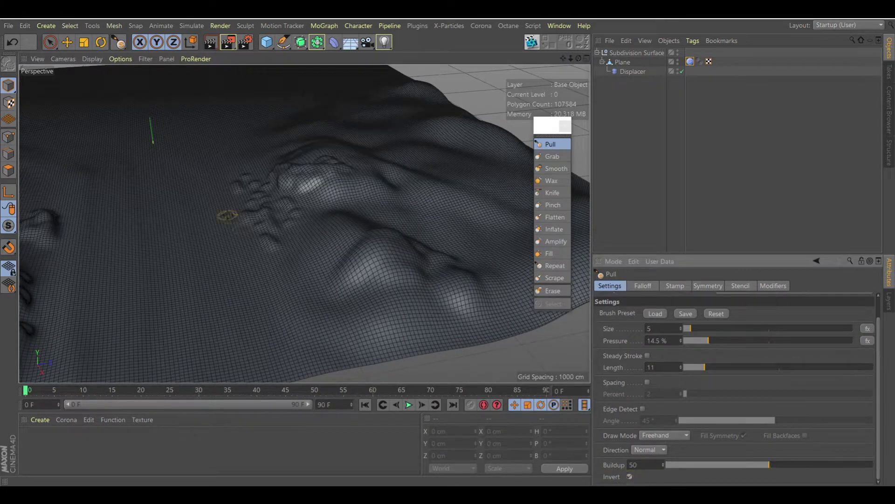
left_click_drag(217, 333, 201, 186)
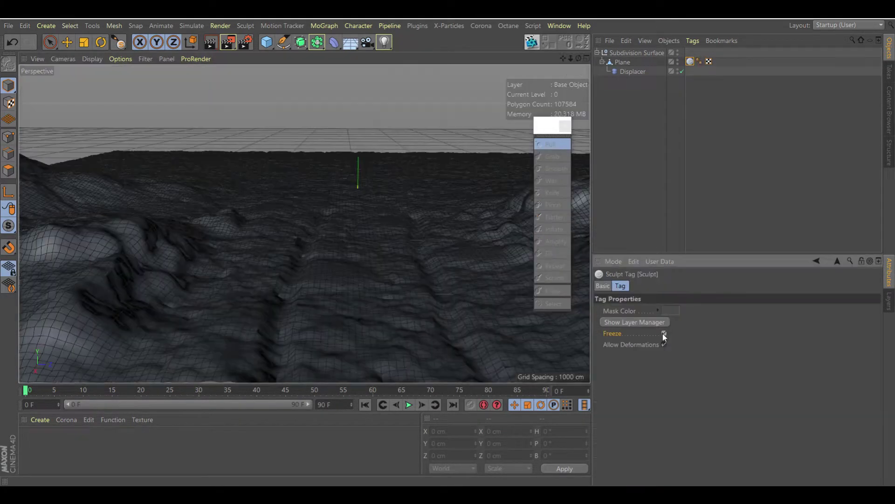
Step: Freeze the sculpted layers, shrink the brush, and select the sculpted mainland object
left_click(664, 333)
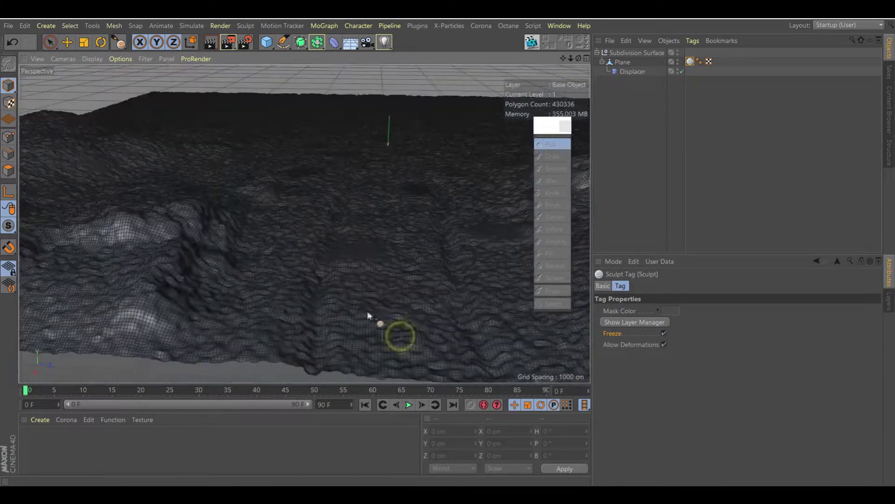
left_click(707, 352)
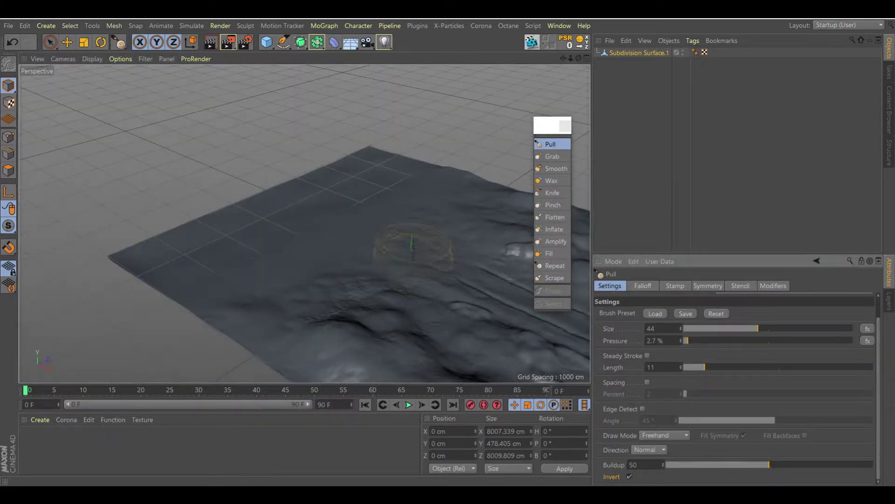
left_click(622, 52)
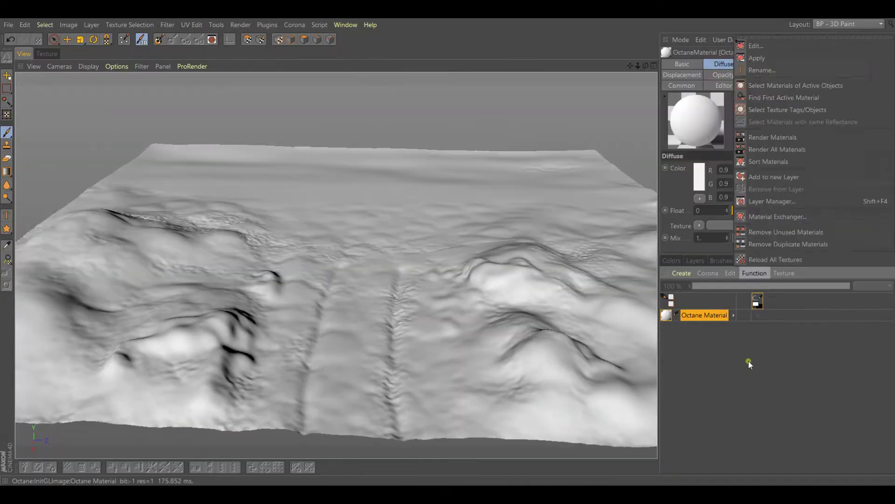
Step: Texture-paint the terrain with brown_mud and coral_mud, brightening the rock mound
left_click(748, 363)
left_click(732, 433)
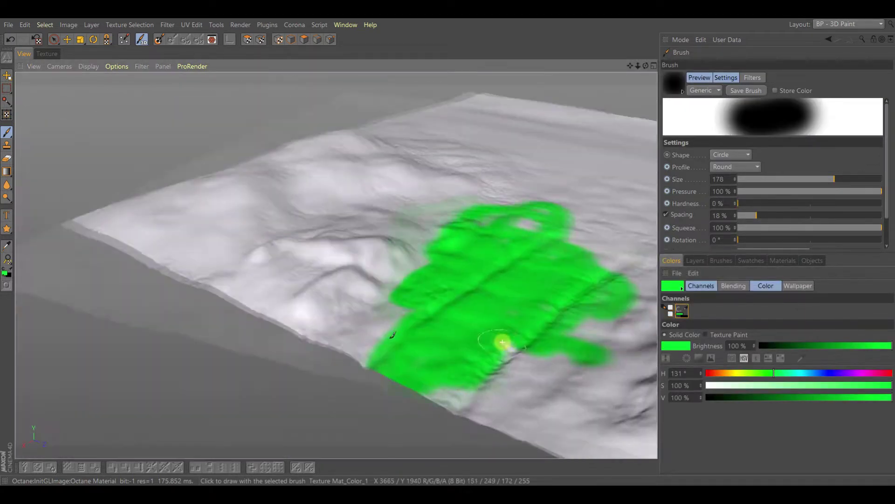
left_click(47, 54)
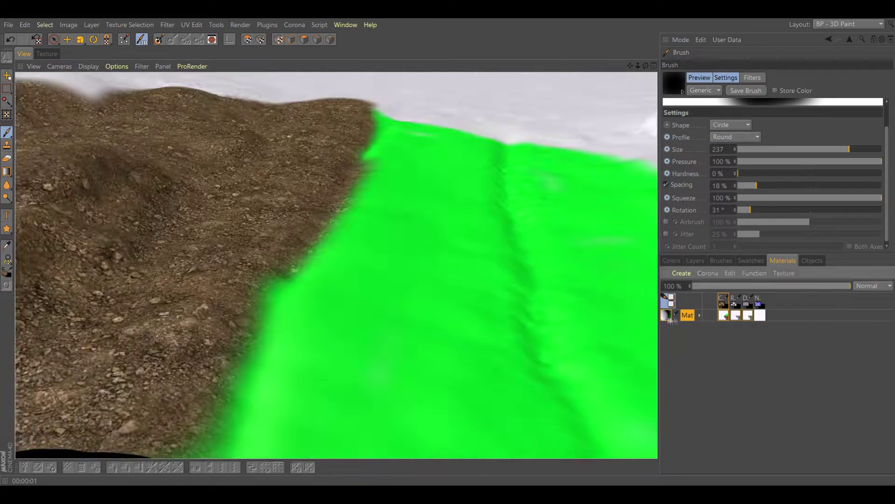
double_click(667, 315)
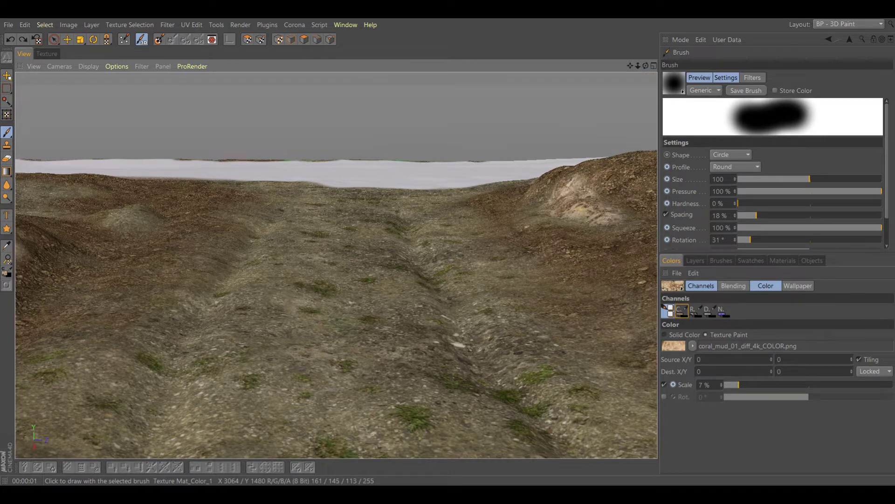
left_click_drag(606, 186, 517, 202)
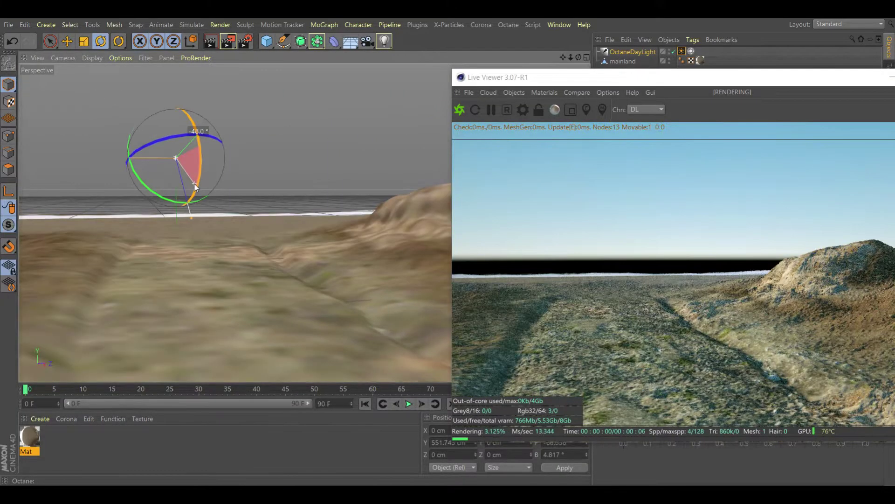
Step: Tilt the Octane daylight, then raise the cube beside the roof, make it editable and slide it in depth
left_click_drag(194, 183, 194, 184)
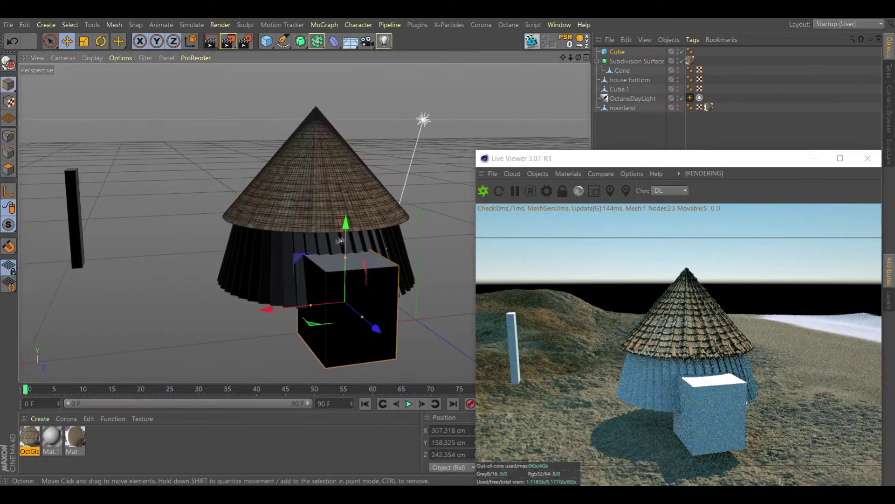
mouse_move(340, 241)
left_mouse_down()
mouse_move(341, 225)
mouse_move(373, 269)
mouse_move(530, 110)
left_mouse_up()
left_click(8, 63)
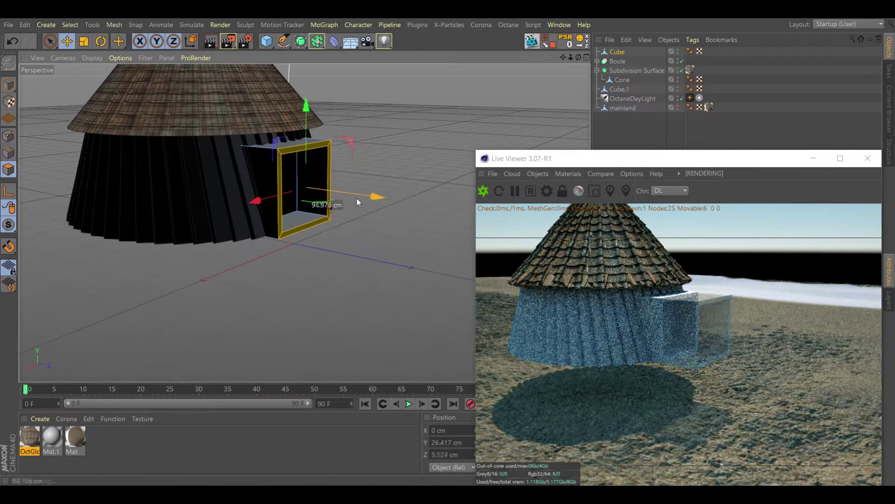
mouse_move(357, 198)
left_mouse_down()
mouse_move(316, 240)
mouse_move(371, 231)
left_mouse_up()
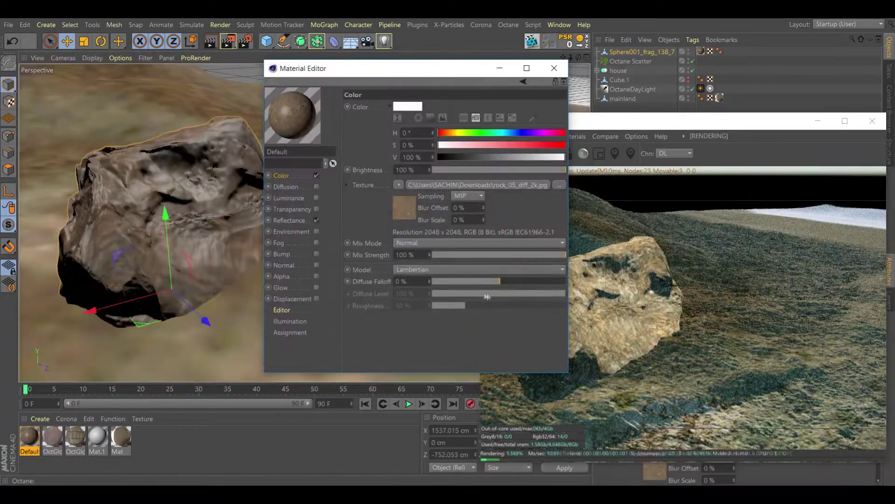
Step: Create a new Octane Glossy material and open its settings
left_click_drag(378, 73, 422, 85)
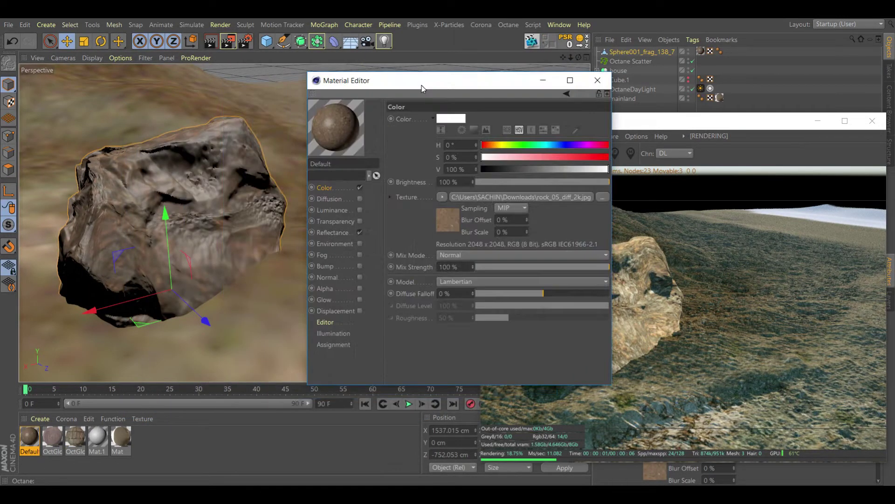
left_click_drag(422, 85, 334, 98)
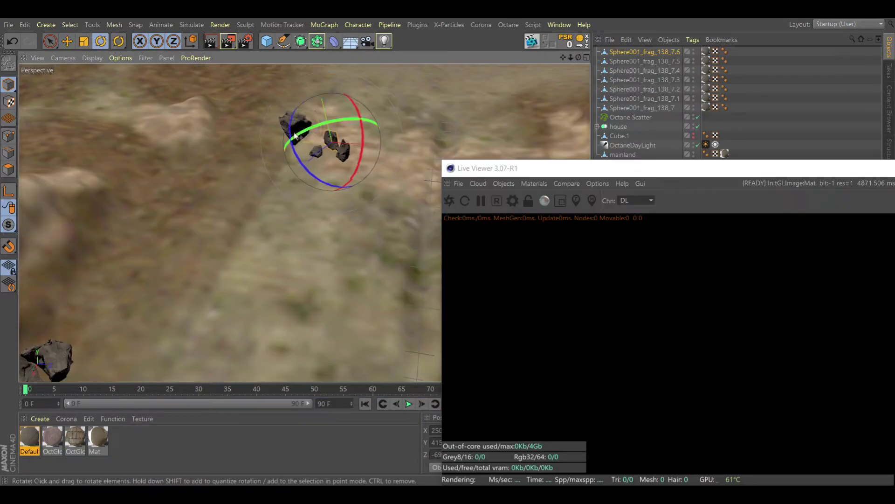
scroll(308, 131, "up", 3)
scroll(308, 131, "up", 3)
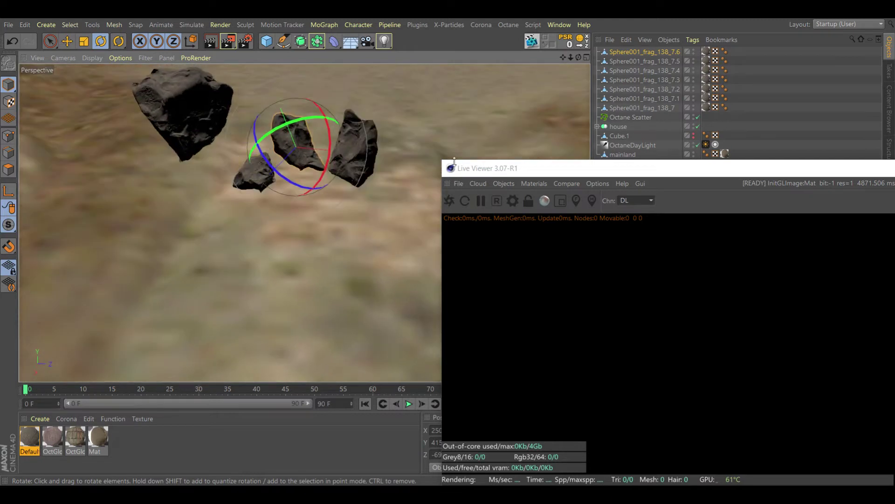
left_click(534, 184)
left_click(567, 249)
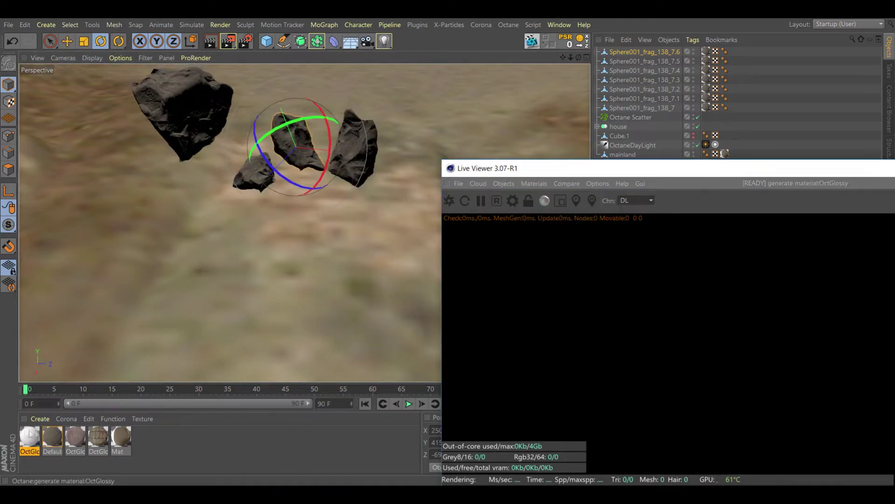
double_click(29, 435)
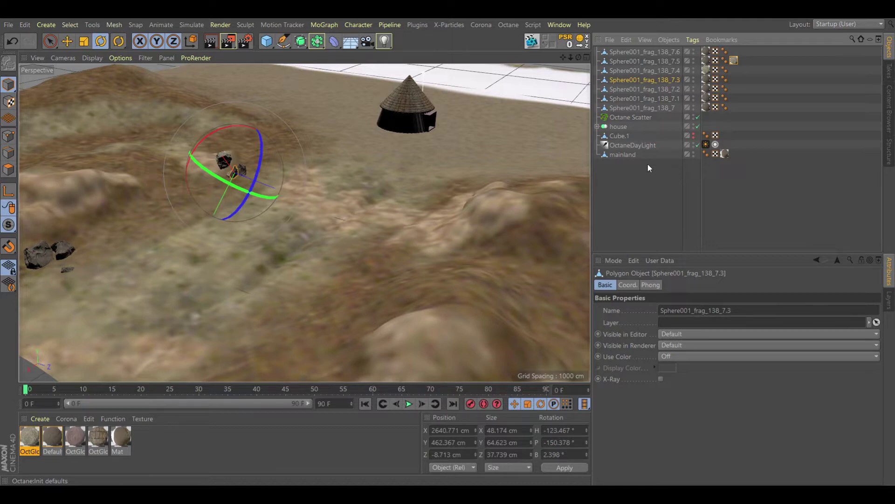
Step: Paint a vertex map on mainland and assign it to the Octane Scatter
double_click(706, 154)
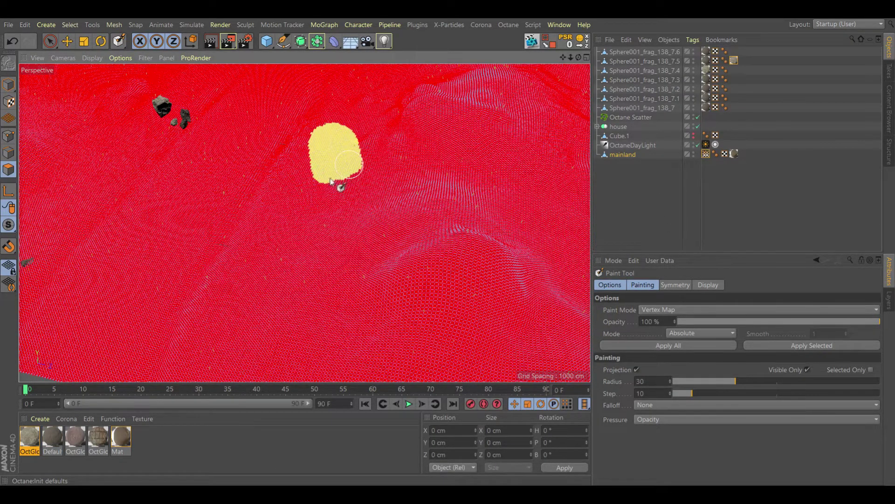
left_click(620, 116)
left_click_drag(705, 156, 719, 365)
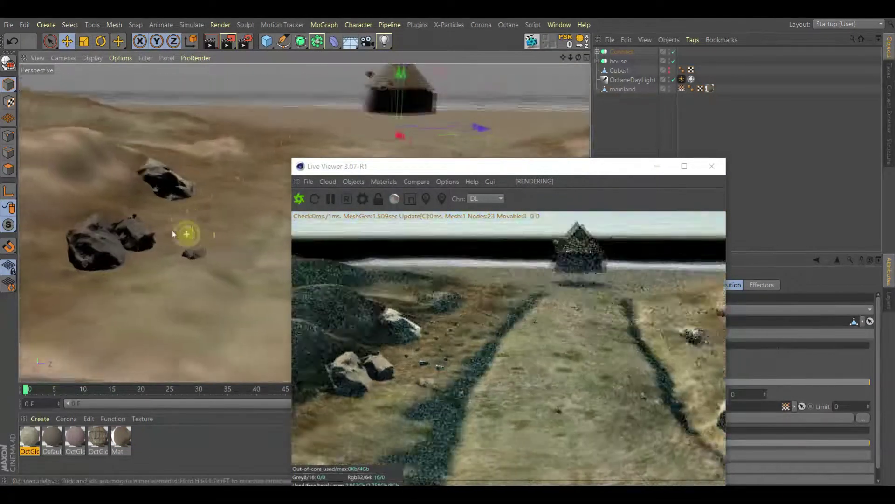
left_click_drag(172, 233, 75, 235, "alt")
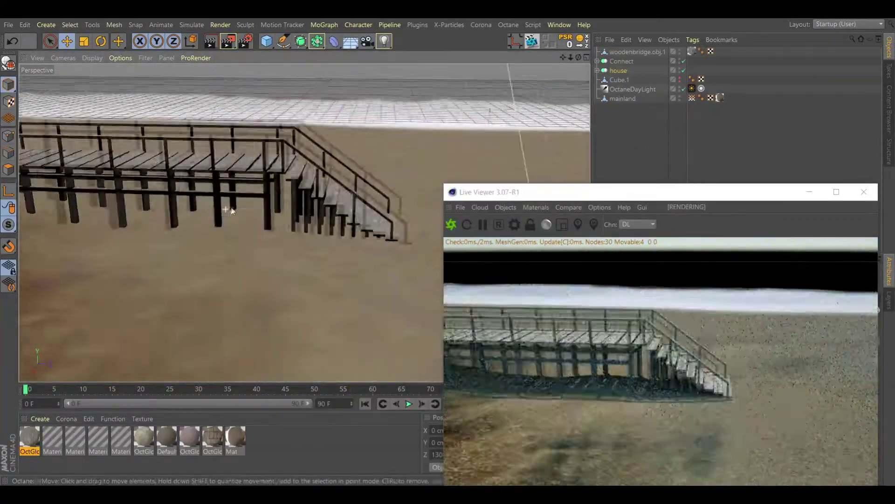
left_click_drag(231, 210, 210, 224, "alt")
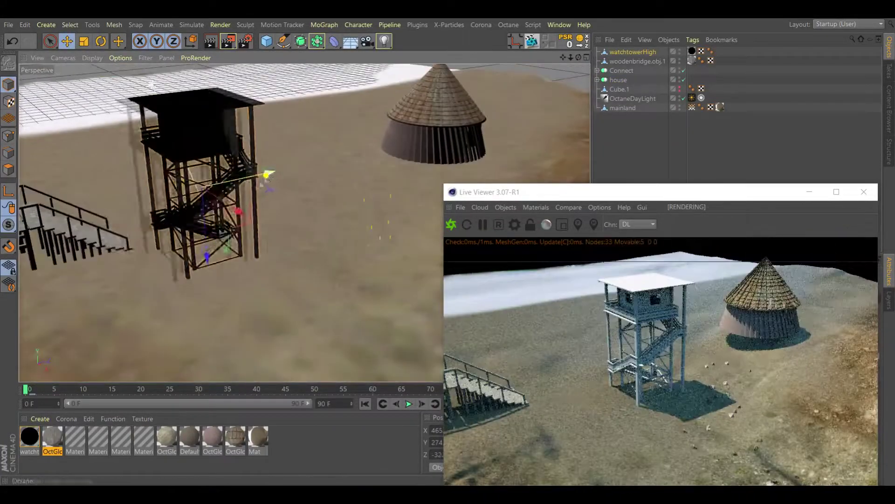
Step: Move the watchtower beside the bridge and rotate the house
left_click_drag(194, 174, 198, 200)
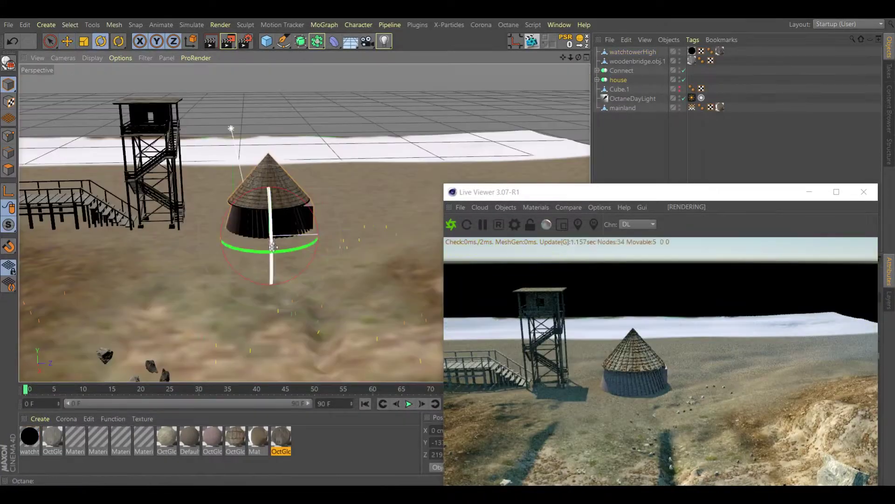
left_click_drag(280, 249, 273, 262)
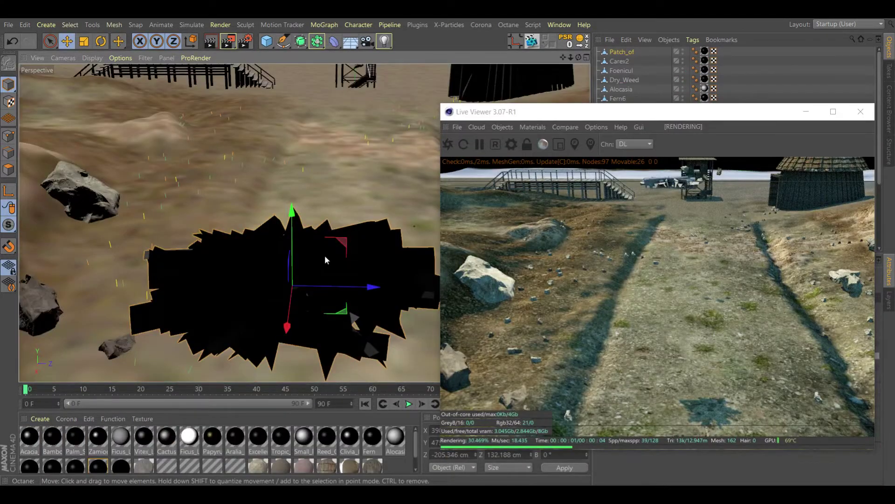
scroll(325, 260, "down", 5)
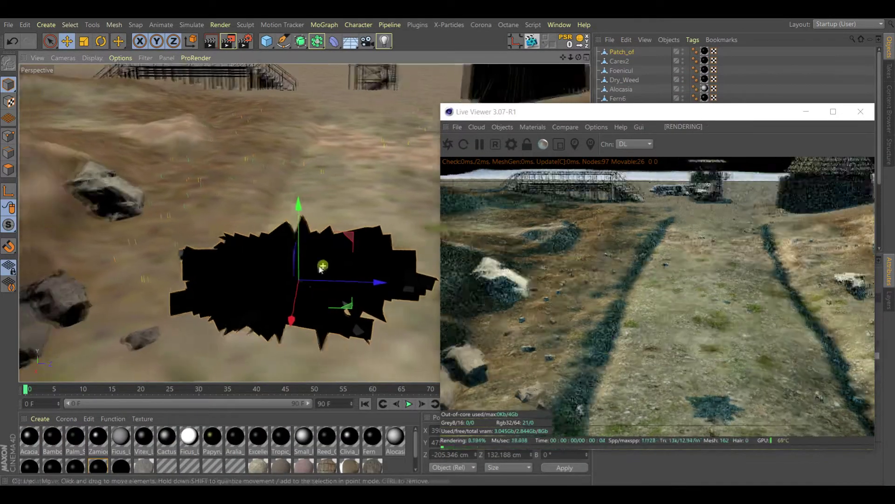
left_click_drag(325, 260, 289, 293, "alt")
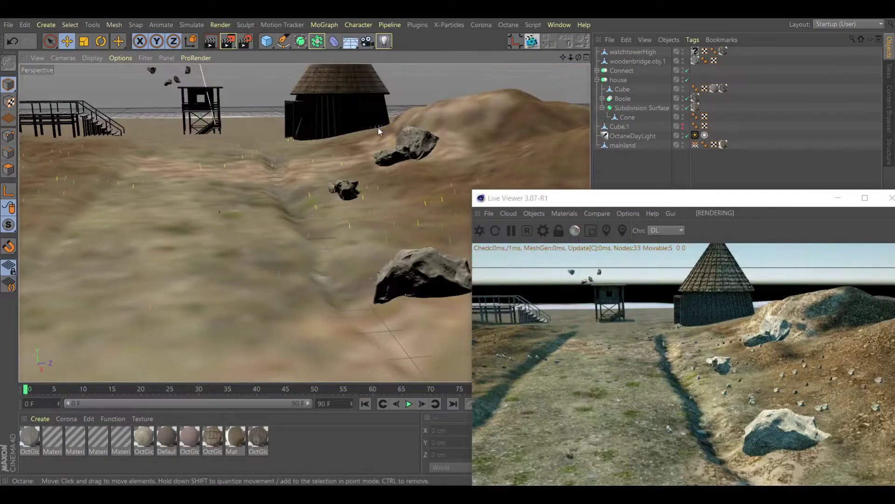
mouse_move(378, 130)
left_mouse_down("alt")
mouse_move(269, 228)
mouse_move(295, 234)
left_mouse_up("alt")
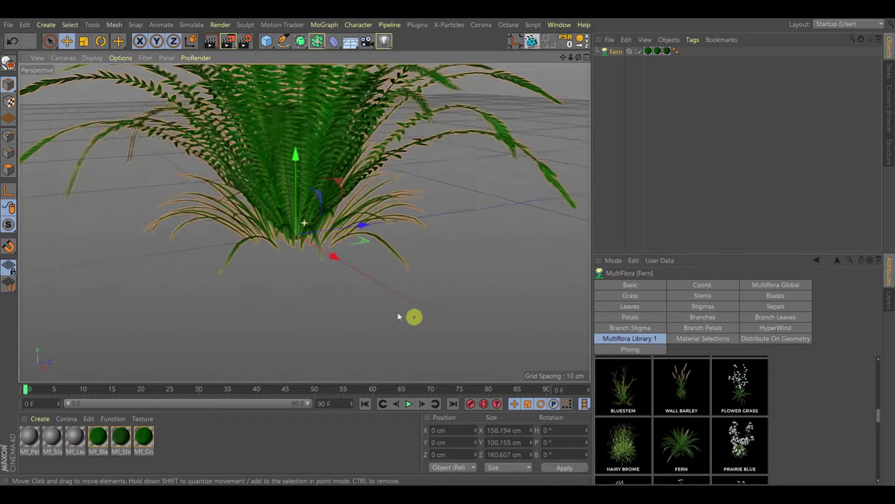
mouse_move(400, 316)
left_mouse_down("alt")
mouse_move(334, 250)
mouse_move(380, 310)
left_mouse_up("alt")
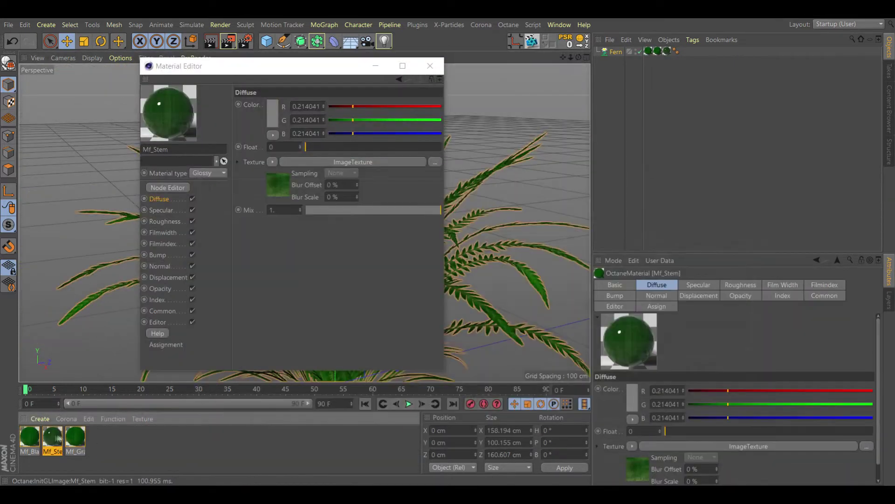
Step: Shift the hue of the Mf_Grass / Mf_Blade grass material toward golden
left_click(78, 438)
left_click(29, 437)
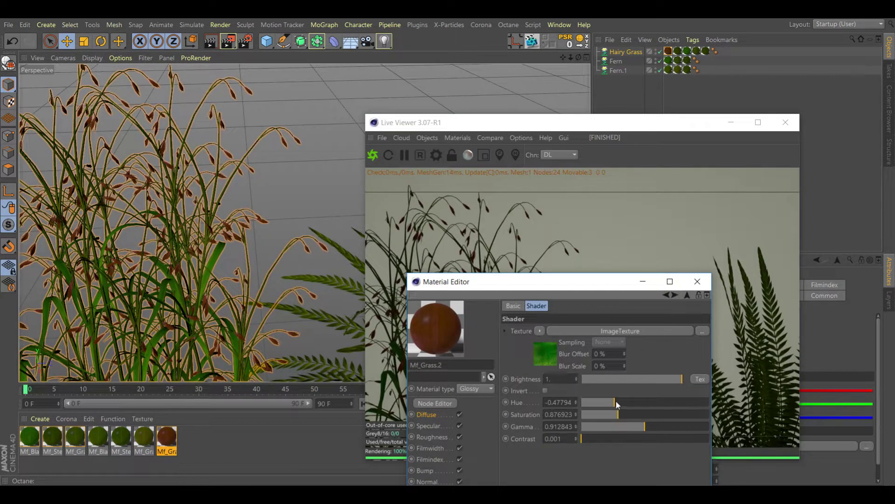
left_click_drag(615, 403, 600, 404)
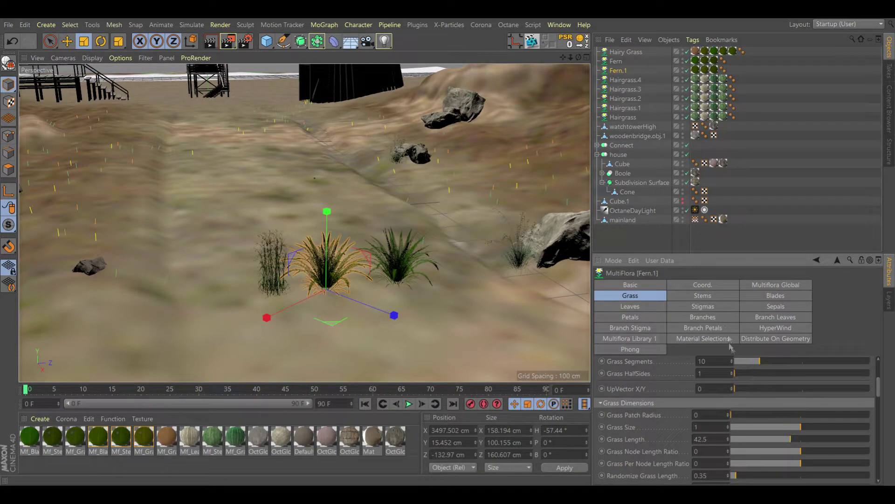
Step: Lengthen the fern blades, hide mainland, and scale the scattered plants up to about 1.3–1.5
left_click(703, 296)
left_click(772, 400)
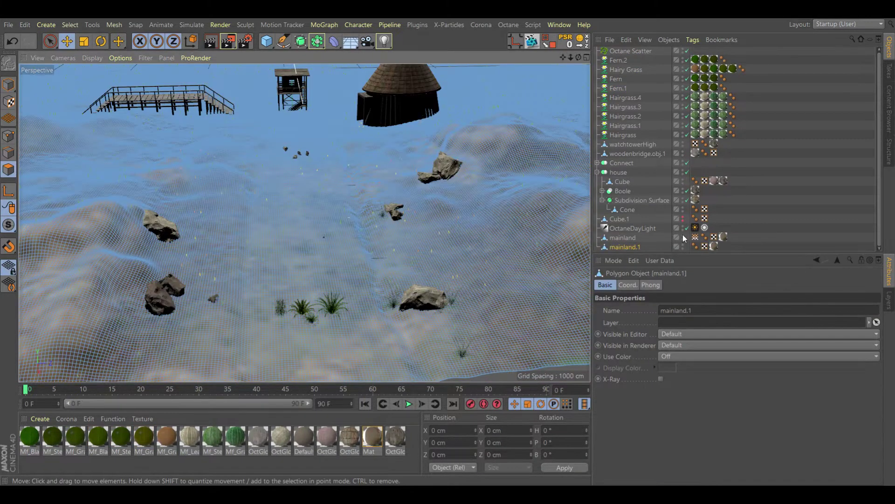
left_click(684, 236)
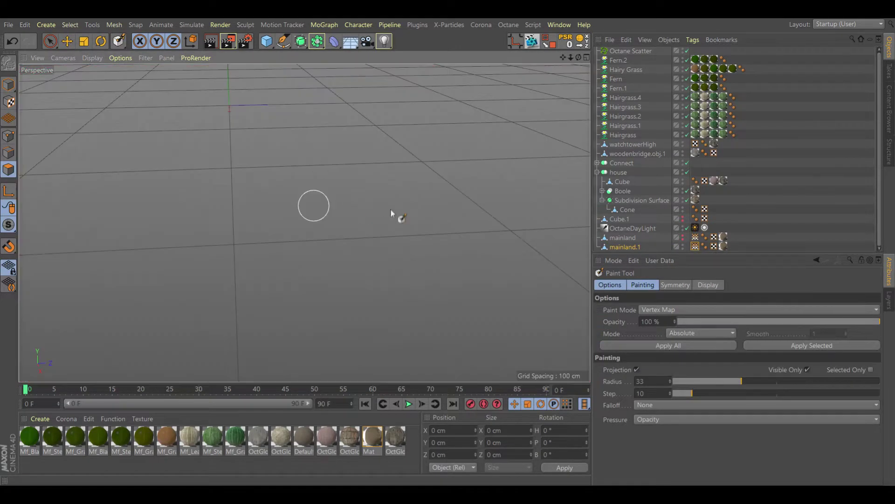
scroll(308, 168, "down", 3)
mouse_move(326, 196)
left_mouse_down("alt")
mouse_move(345, 224)
mouse_move(208, 204)
left_mouse_up("alt")
scroll(357, 240, "up", 4)
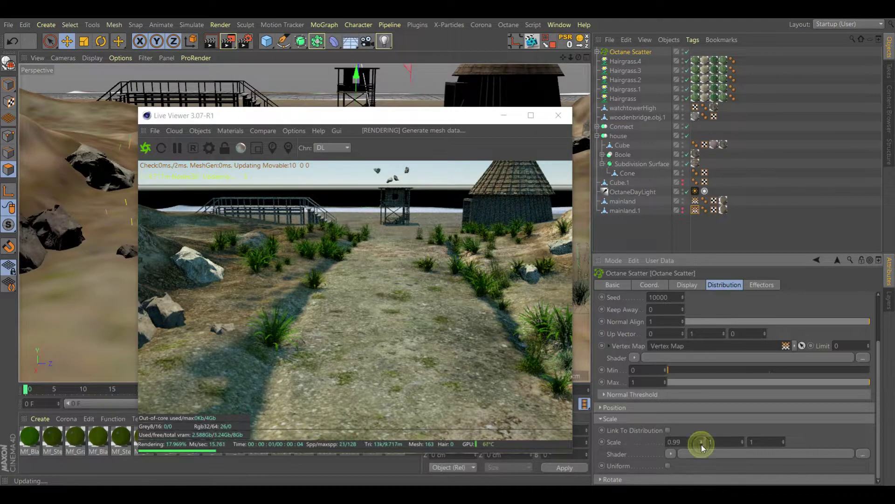
left_click_drag(743, 442, 744, 448)
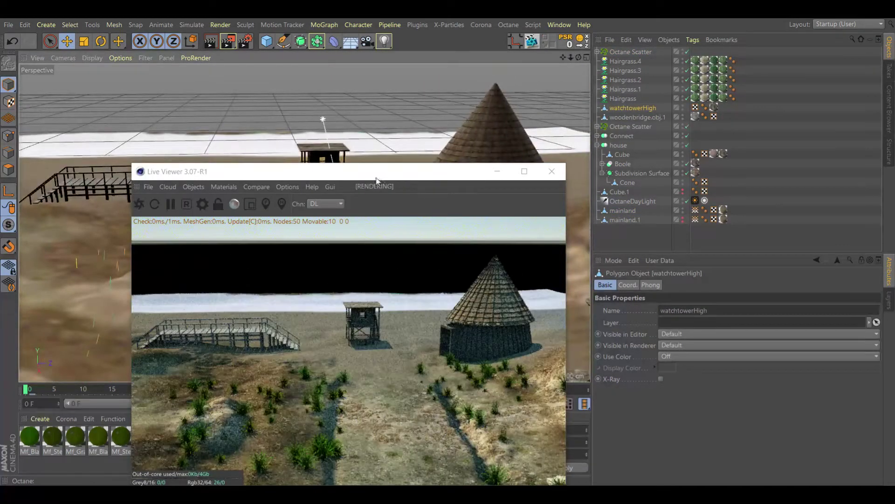
left_click_drag(377, 180, 460, 291)
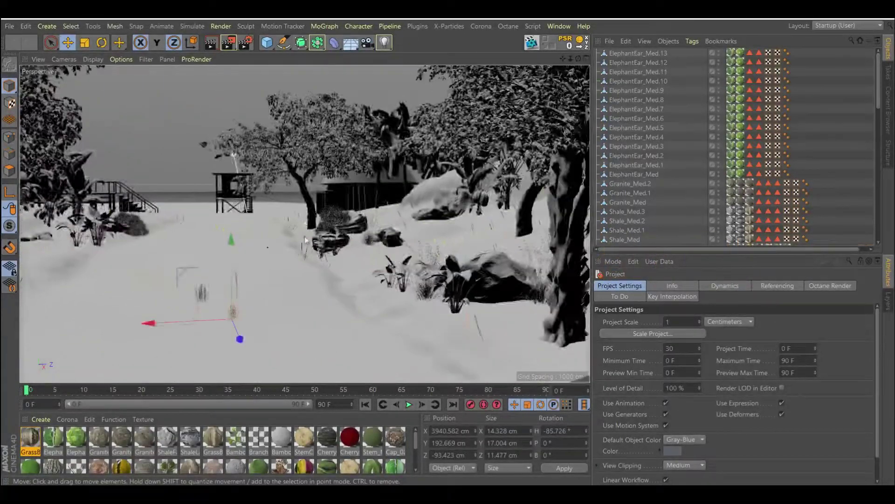
Step: Change the plant scatter's seed to redistribute grass, save, and play the falling-leaf animation
key("e")
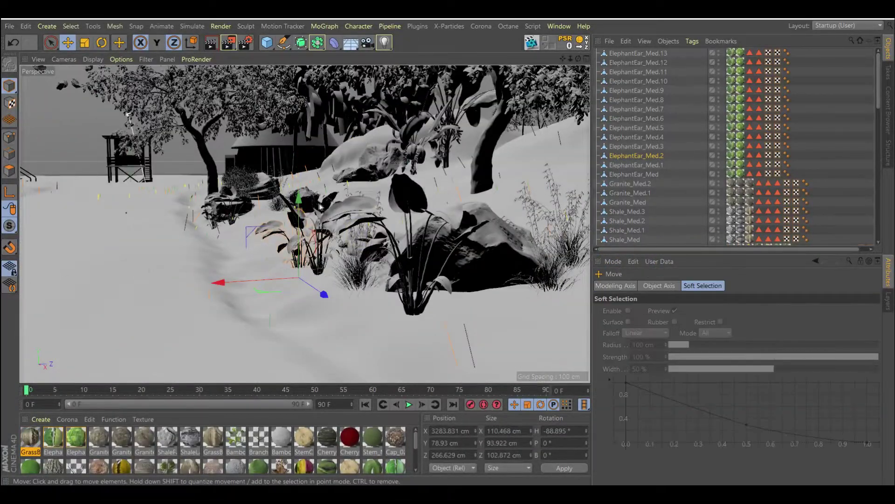
scroll(639, 134, "up", 3)
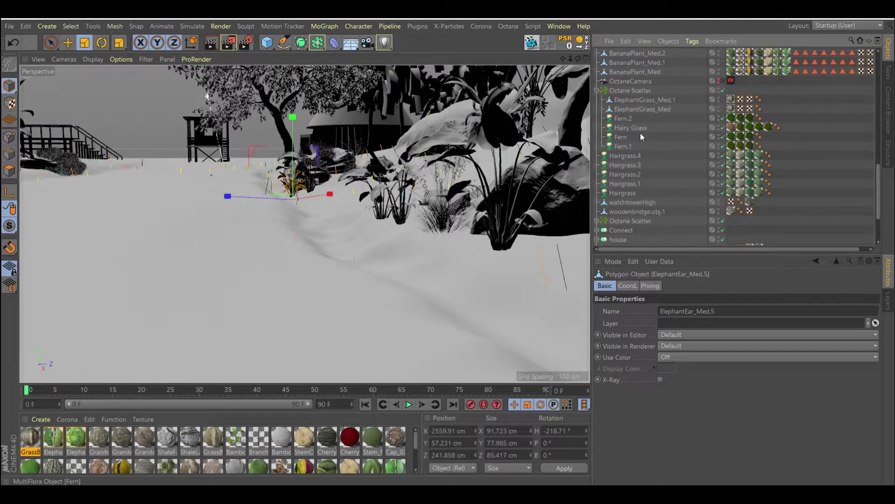
left_click(630, 91)
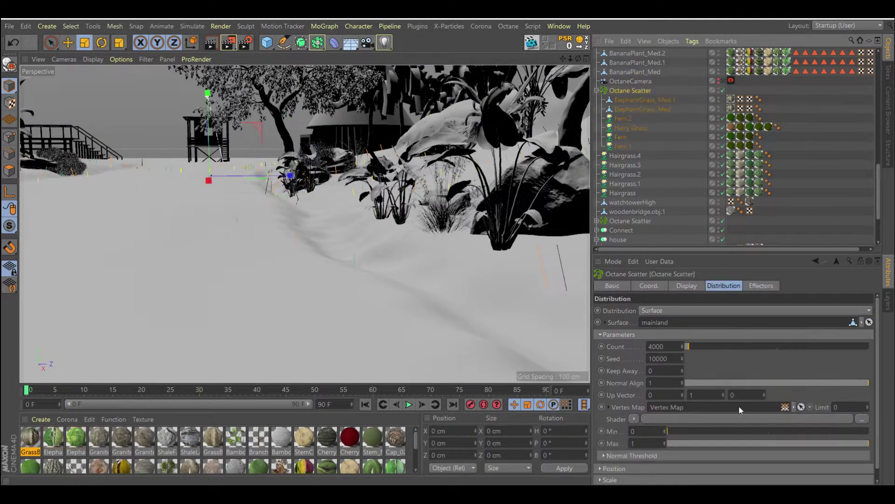
left_click_drag(683, 358, 683, 362)
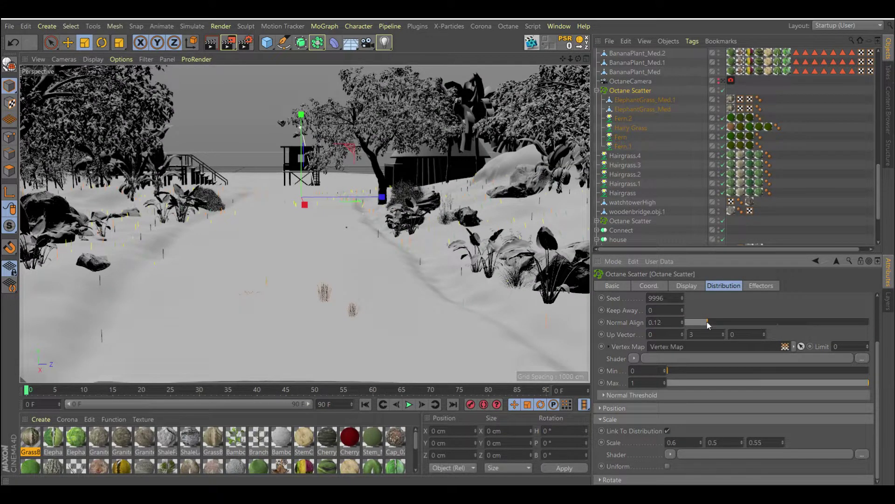
key("ctrl+s")
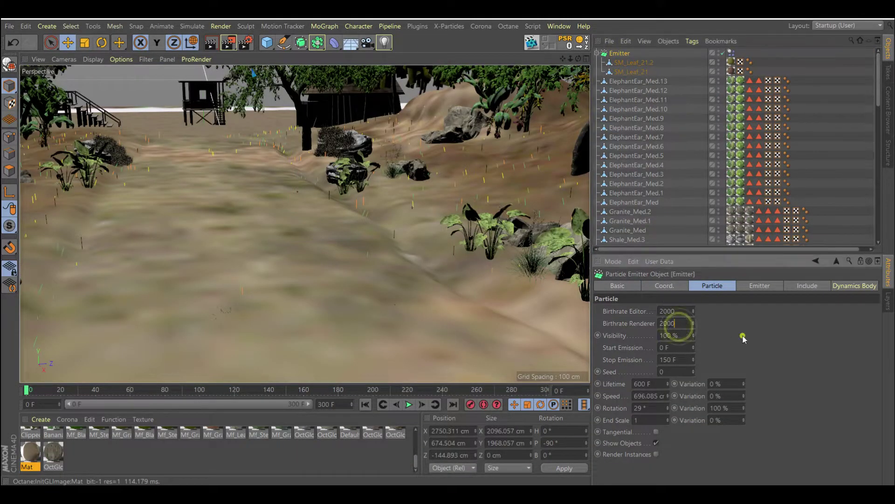
left_click(409, 404)
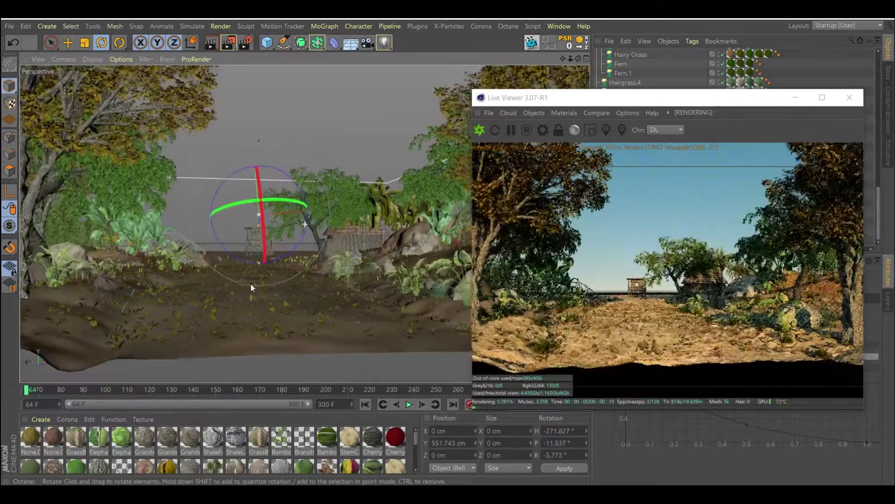
Step: Zoom and orbit the view in along the forest path
scroll(250, 287, "up", 2)
scroll(247, 282, "up", 2)
scroll(243, 279, "up", 2)
scroll(239, 274, "up", 2)
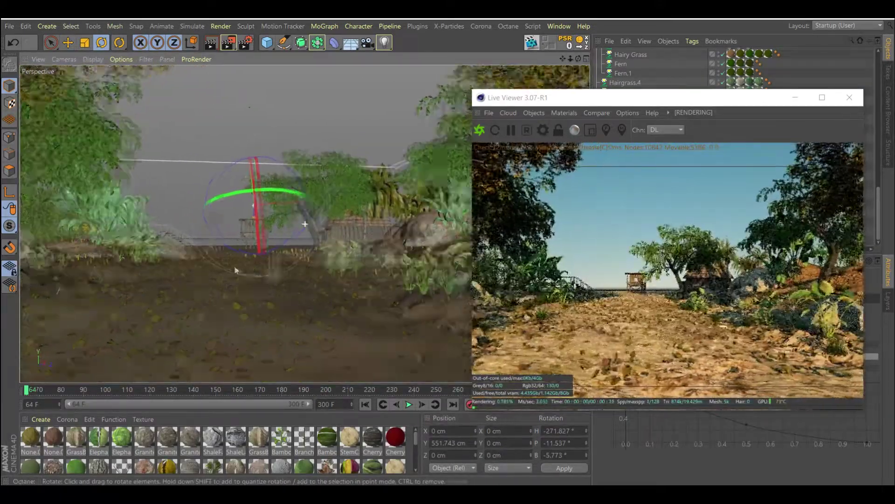
scroll(237, 274, "up", 2)
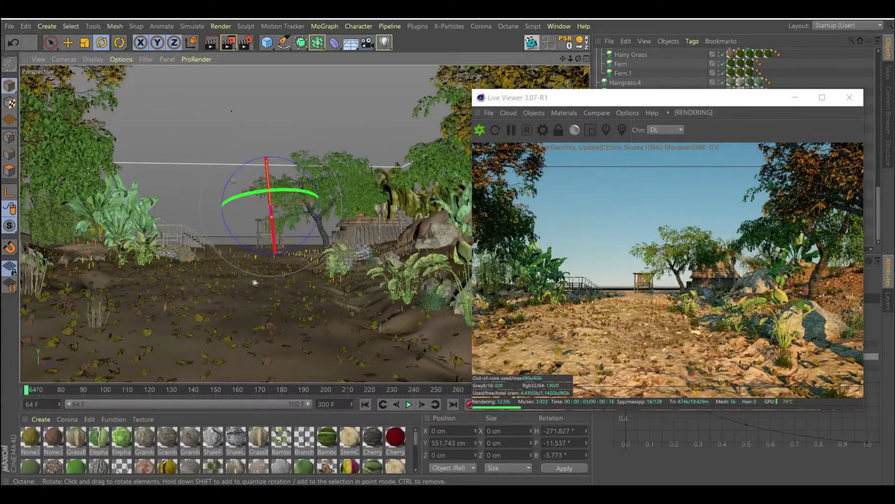
left_click_drag(252, 282, 209, 273, "alt")
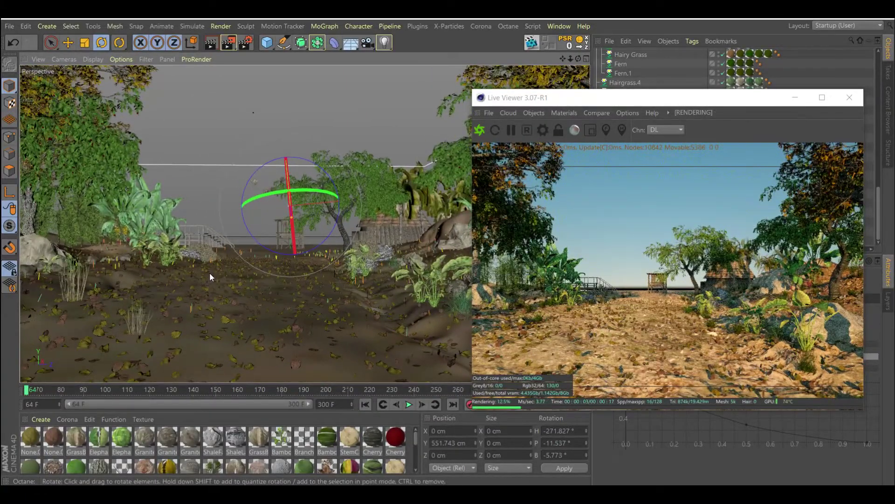
middle_click_drag(209, 272, 245, 287, "alt")
mouse_move(245, 288)
left_mouse_down("alt")
mouse_move(219, 296)
mouse_move(262, 296)
left_mouse_up("alt")
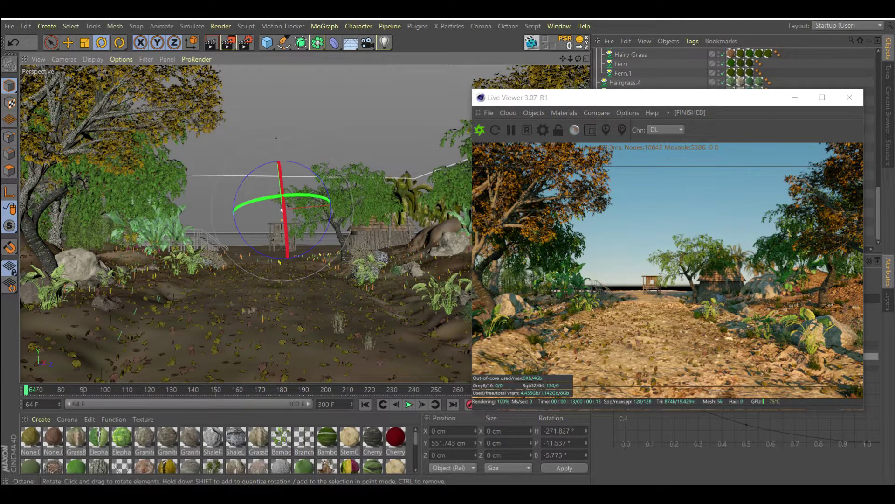
Step: Rotate the tree at the path's left edge and place a mushroom cluster on the path
left_click(60, 332)
mouse_move(60, 333)
left_mouse_down()
mouse_move(76, 339)
mouse_move(76, 328)
left_mouse_up()
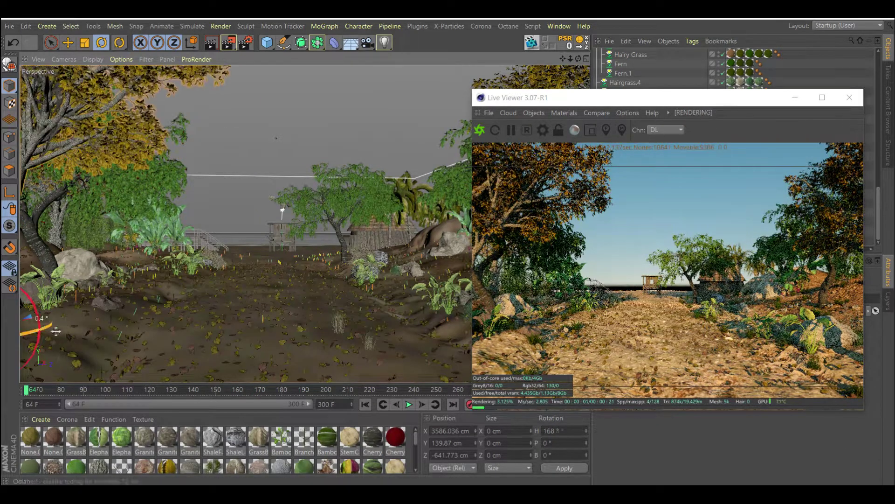
right_click_drag(65, 261, 42, 264, "alt")
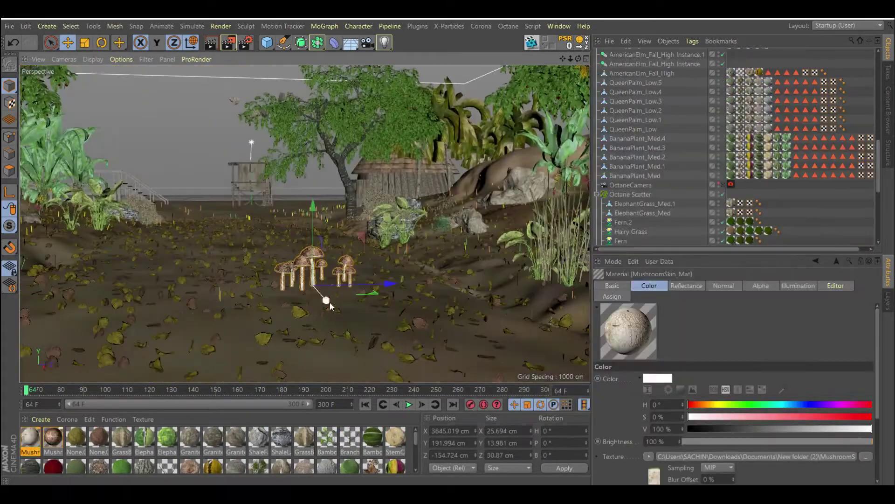
left_click(321, 280)
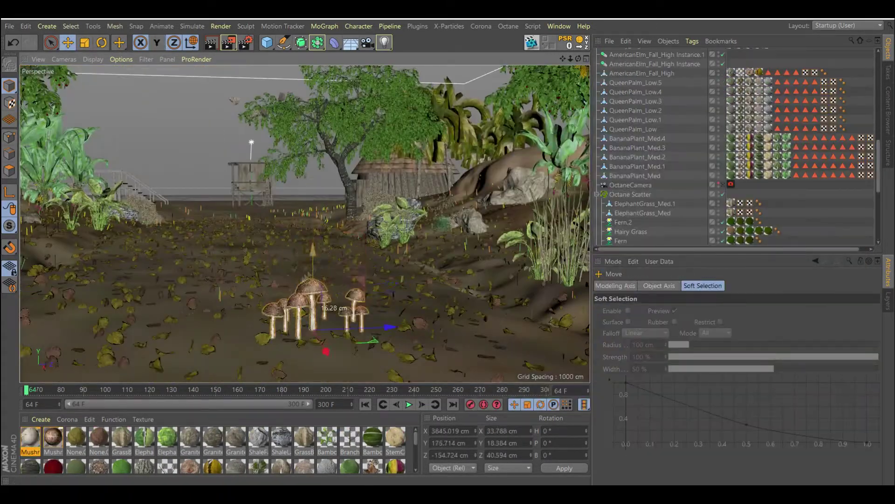
Step: Enlarge and settle the BoleteMushrooms group into the ground, shift it right, and select its material
scroll(278, 322, "down", 5)
right_click_drag(157, 320, 194, 336, "alt")
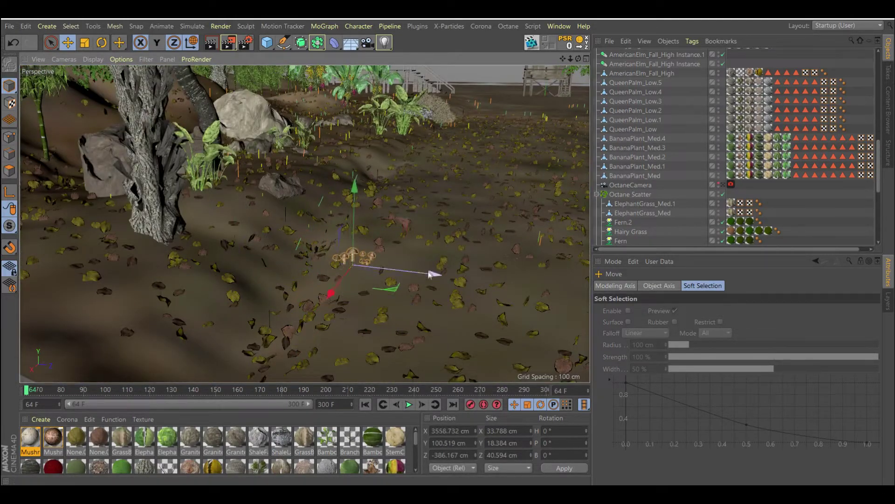
left_click_drag(260, 194, 259, 161)
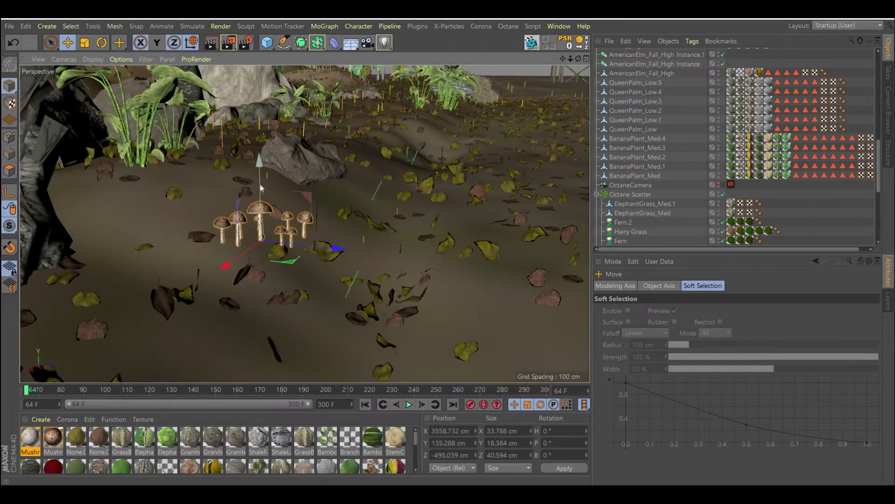
key("e")
mouse_move(259, 224)
left_mouse_down()
mouse_move(260, 254)
mouse_move(300, 257)
mouse_move(190, 185)
left_mouse_up()
key("r")
key("e")
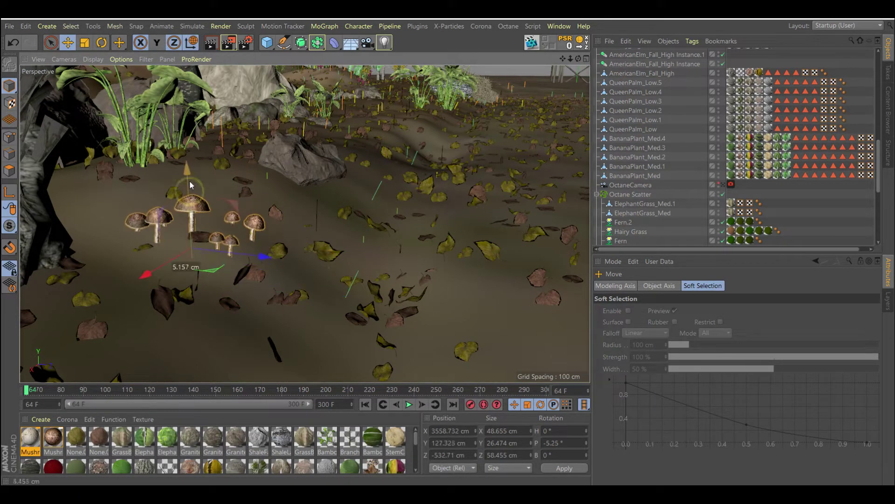
left_click_drag(223, 237, 355, 242)
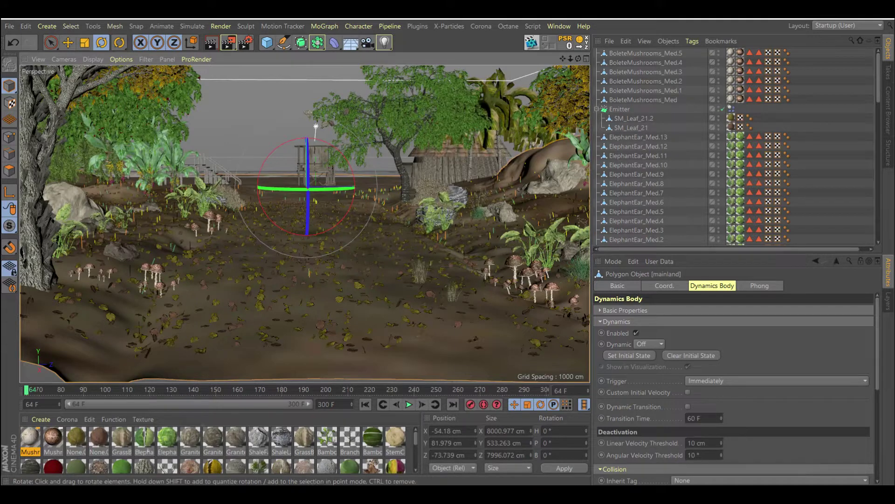
left_click(58, 445)
Step: Convert the mushroom materials to Octane via Live Viewer Materials > Convert Materials
left_click(279, 188)
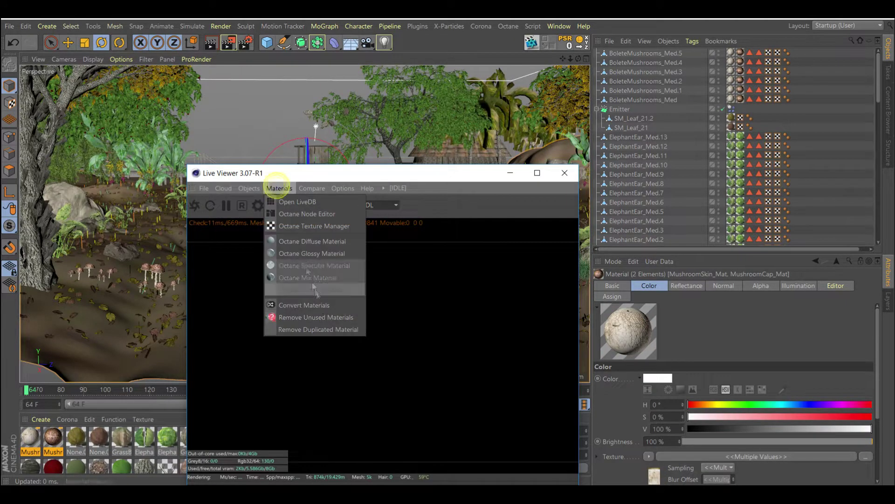
left_click(292, 250)
left_click(279, 188)
left_click(325, 318)
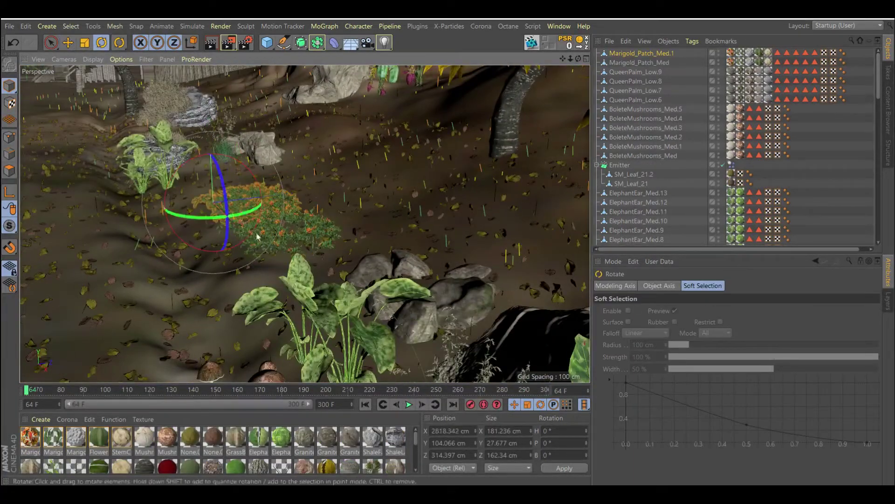
Step: Move the marigold patch further along the path and place rotated copies beside it across the ground
key("e")
left_click_drag(252, 219, 380, 207)
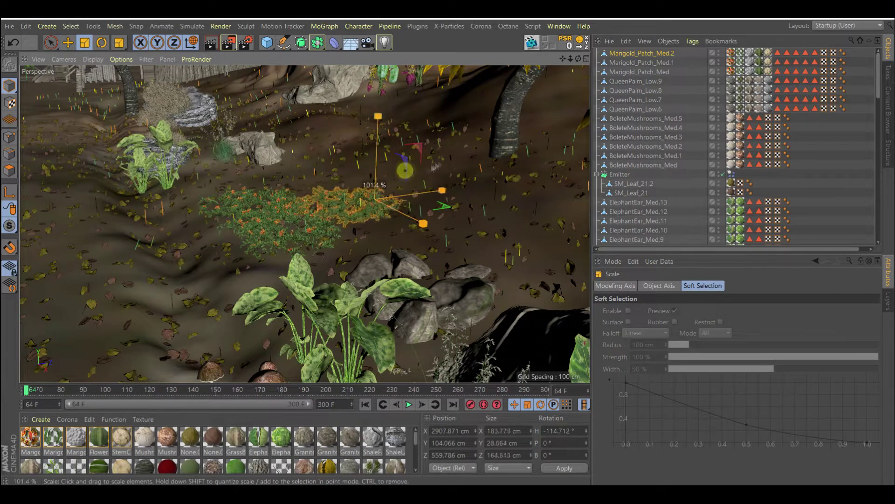
left_click_drag(408, 207, 360, 177, "ctrl")
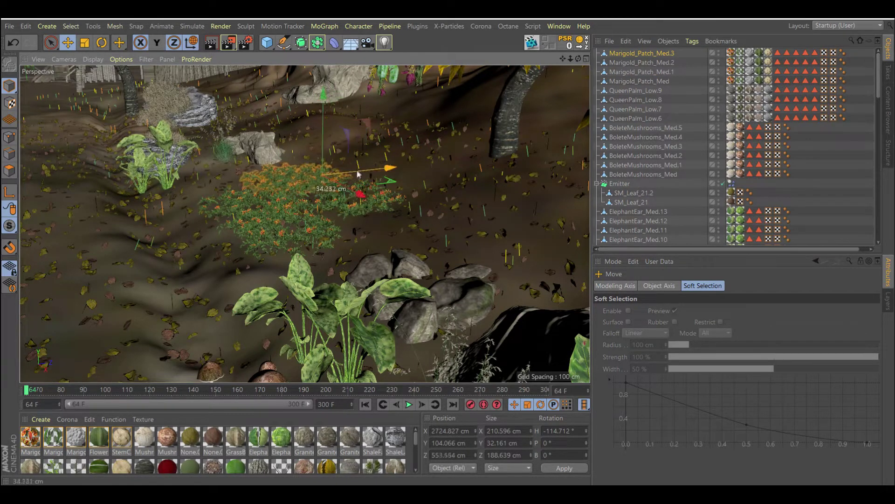
scroll(244, 170, "up", 5)
key("r")
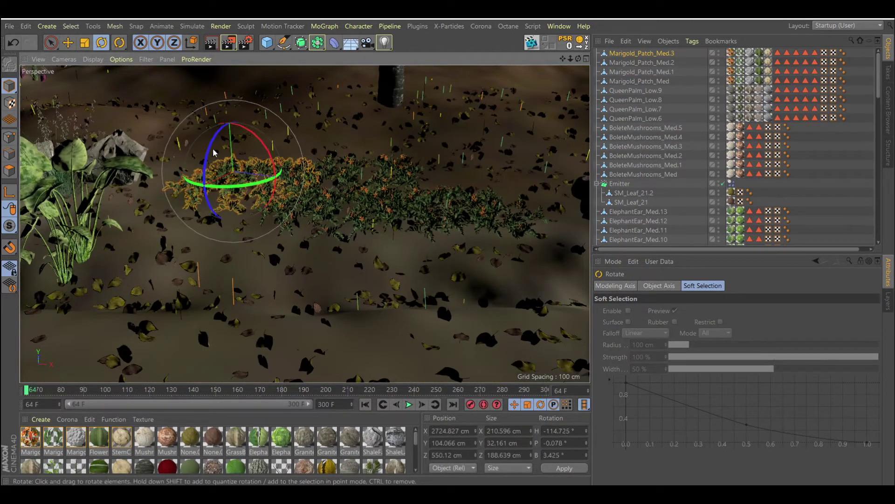
mouse_move(234, 145)
left_mouse_down()
mouse_move(210, 128)
mouse_move(300, 132)
mouse_move(191, 175)
mouse_move(130, 175)
left_mouse_up()
key("r")
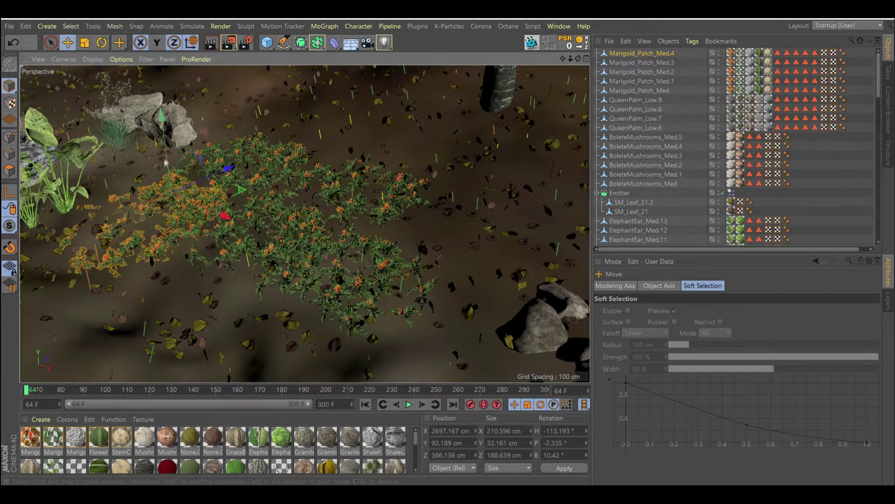
mouse_move(164, 147)
left_mouse_down()
mouse_move(199, 175)
mouse_move(307, 166)
left_mouse_up()
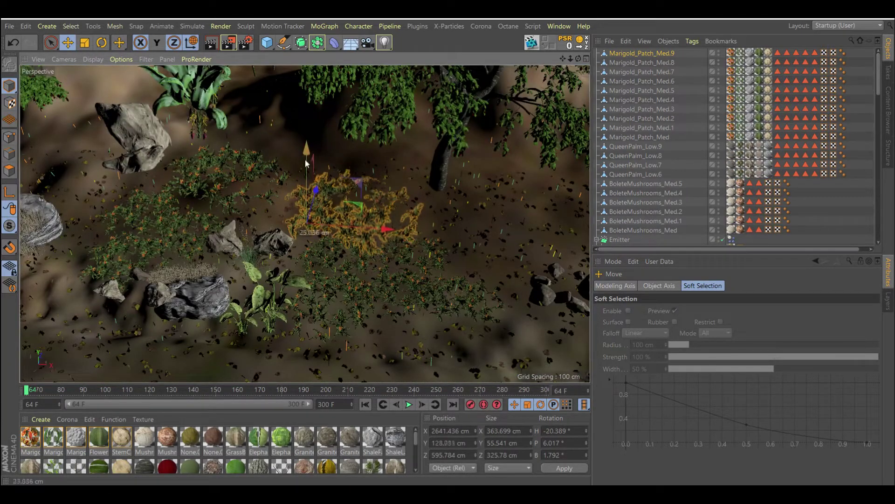
Step: Turn and shift more marigold copies on the slopes, up to Marigold_Patch_Med.10
key("r")
mouse_move(326, 195)
left_mouse_down()
mouse_move(340, 187)
mouse_move(368, 241)
left_mouse_up()
key("e")
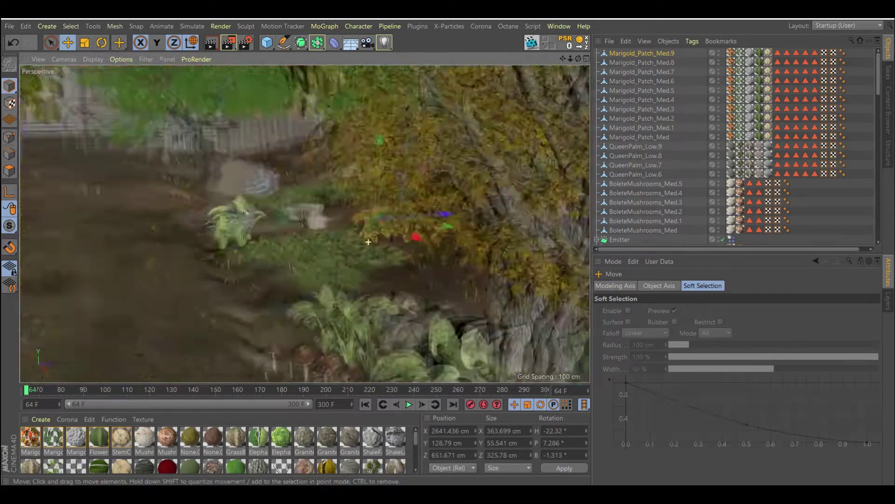
mouse_move(298, 235)
left_mouse_down("alt")
mouse_move(313, 252)
mouse_move(288, 211)
left_mouse_up("alt")
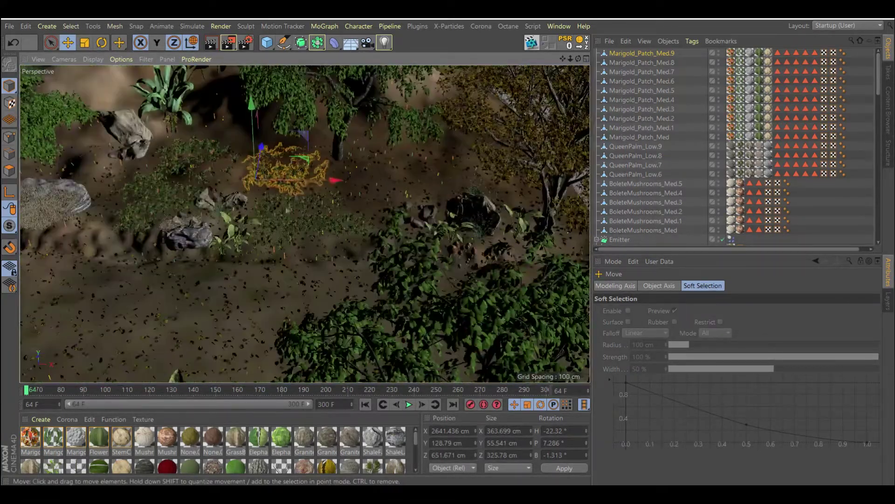
key("r")
mouse_move(397, 179)
left_mouse_down("ctrl")
mouse_move(405, 180)
mouse_move(382, 189)
mouse_move(402, 182)
mouse_move(420, 196)
mouse_move(455, 191)
mouse_move(434, 205)
left_mouse_up("ctrl")
key("r")
left_click(384, 246)
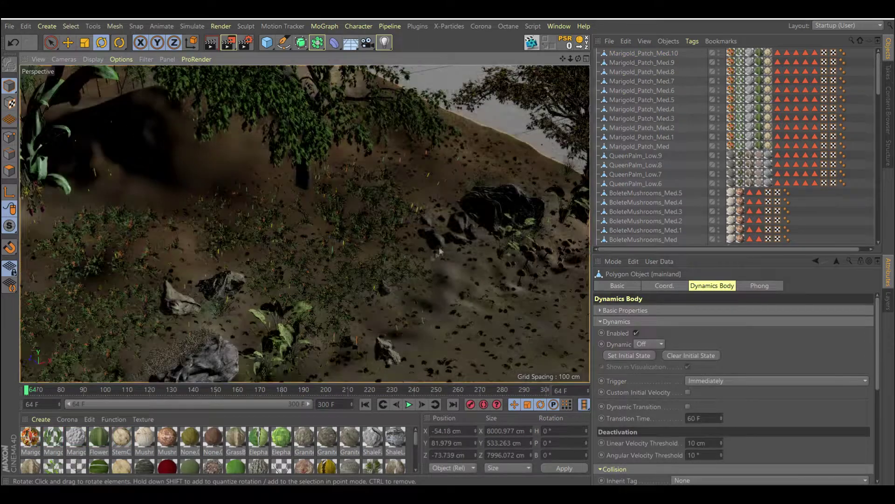
Step: Rotate the elephant ear plants slightly, nudge them, and move them back about 79 cm
scroll(384, 246, "up", 5)
scroll(384, 246, "down", 5)
left_click_drag(384, 246, 393, 238, "alt")
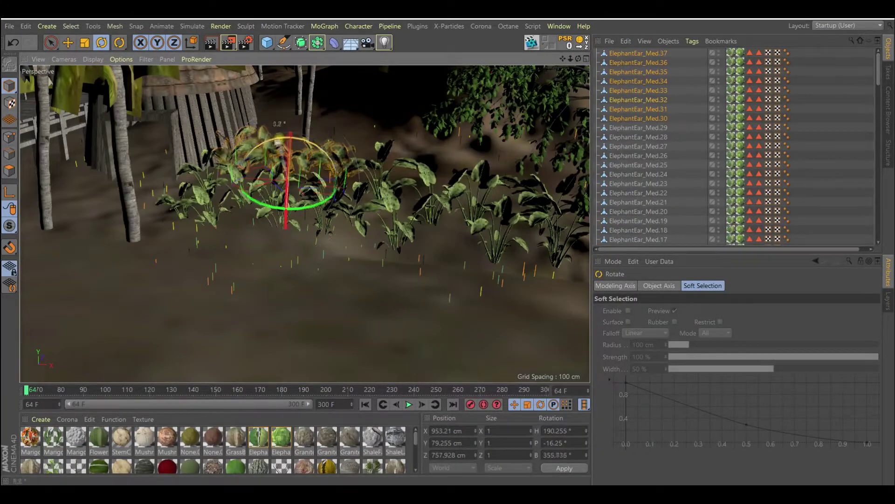
left_click_drag(285, 140, 292, 133)
scroll(426, 235, "up", 8)
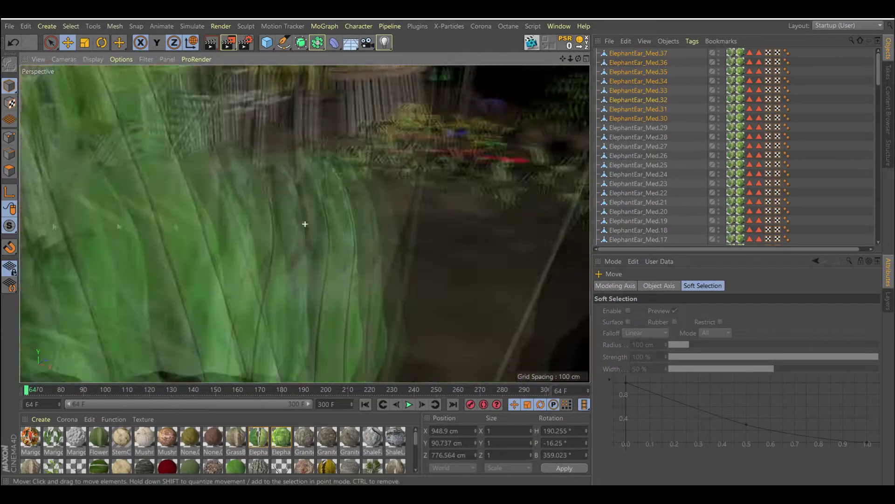
scroll(426, 234, "down", 5)
left_click_drag(517, 184, 555, 184)
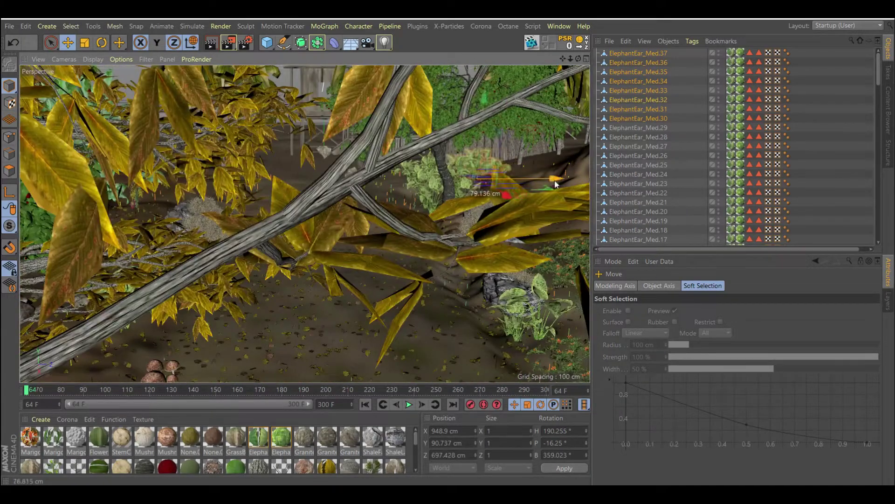
scroll(325, 281, "up", 5)
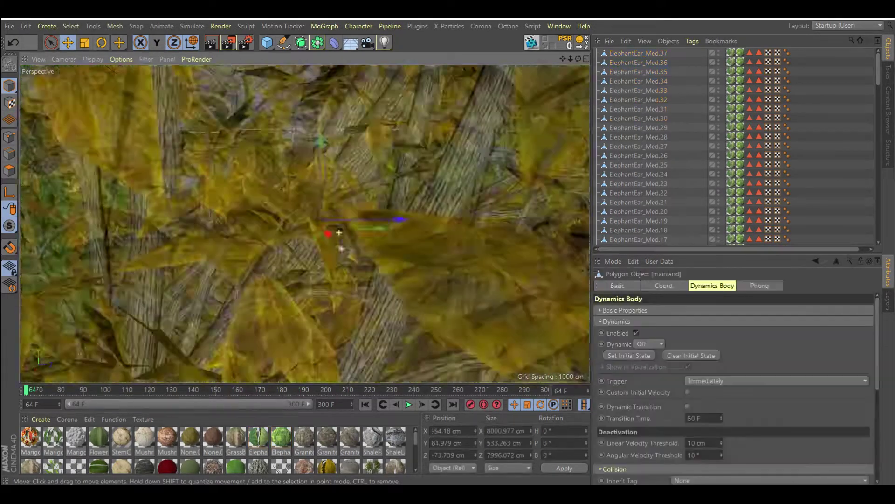
Step: Copy the selected elephant ear plants far along the path, lifting and tilting them slightly
left_click(638, 54)
scroll(373, 210, "up", 3)
scroll(373, 210, "up", 3)
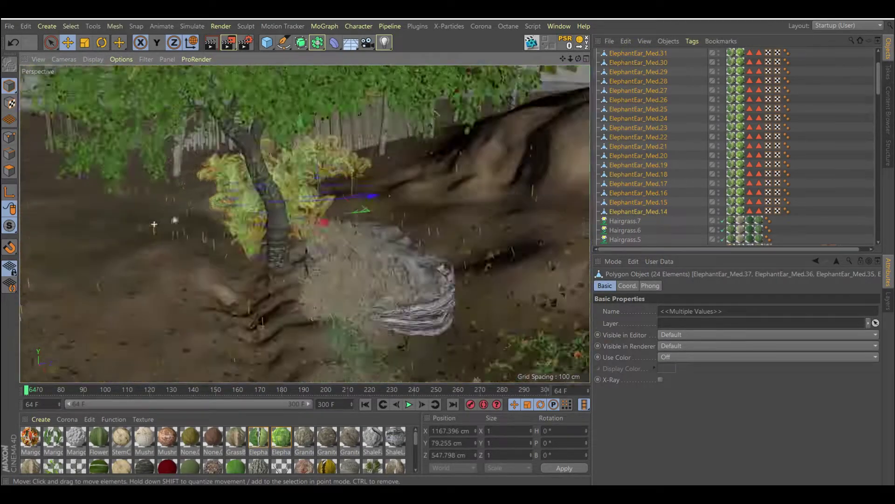
scroll(373, 210, "up", 3)
scroll(373, 210, "up", 3)
left_click_drag(441, 214, 135, 224, "ctrl")
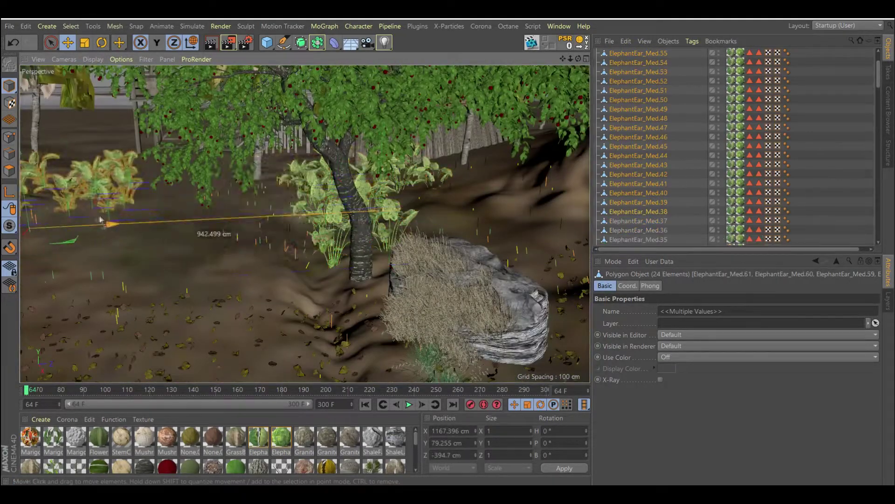
mouse_move(215, 206)
left_mouse_down()
mouse_move(275, 219)
mouse_move(262, 219)
mouse_move(256, 240)
left_mouse_up()
key("r")
key("e")
left_click_drag(202, 182, 202, 156)
left_click_drag(180, 205, 178, 214)
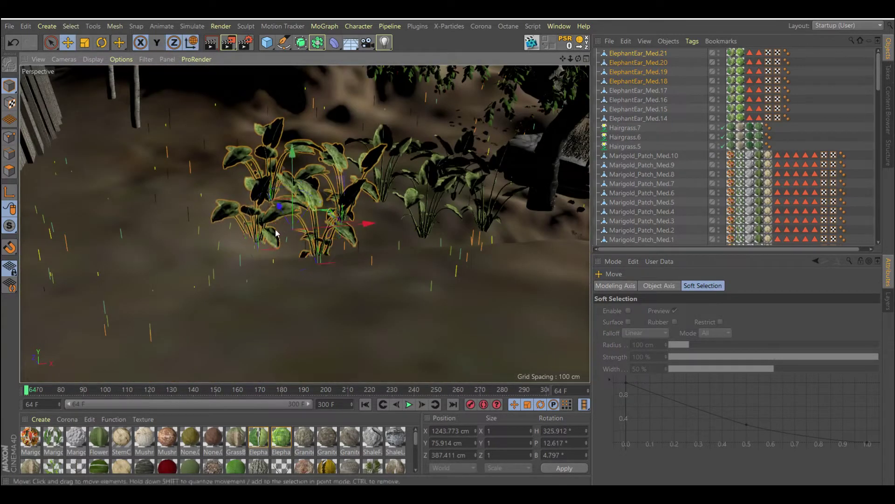
Step: Add ElephantEar_Med.17 to the selection and duplicate the plants to the left and back
left_click(638, 90, "ctrl")
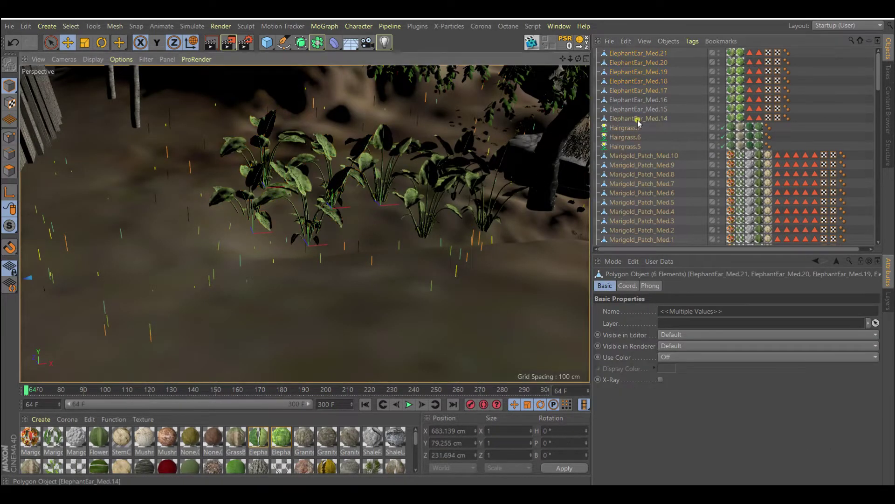
mouse_move(448, 205)
left_mouse_down("ctrl")
mouse_move(226, 205)
mouse_move(255, 220)
mouse_move(275, 199)
left_mouse_up("ctrl")
mouse_move(285, 237)
left_mouse_down()
mouse_move(298, 236)
mouse_move(303, 163)
mouse_move(289, 184)
left_mouse_up()
key("e")
key("r")
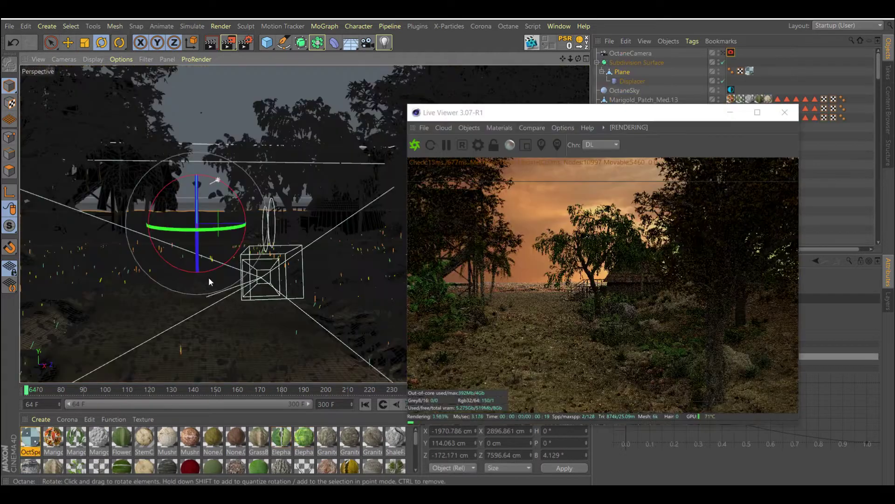
Step: Resize the sun object while orbiting the view from the tree trunk over to the hut
scroll(192, 276, "up", 10)
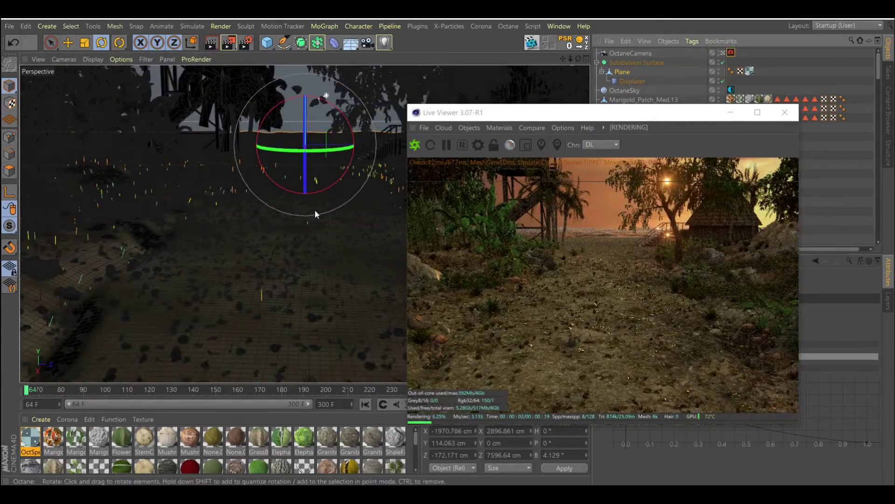
scroll(259, 254, "down", 1)
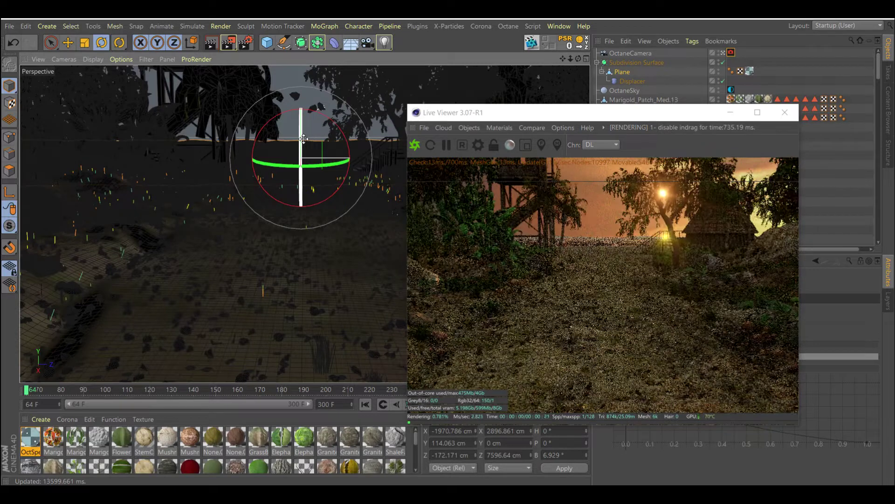
key("t")
mouse_move(342, 171)
left_mouse_down("alt")
mouse_move(250, 185)
mouse_move(264, 155)
left_mouse_up("alt")
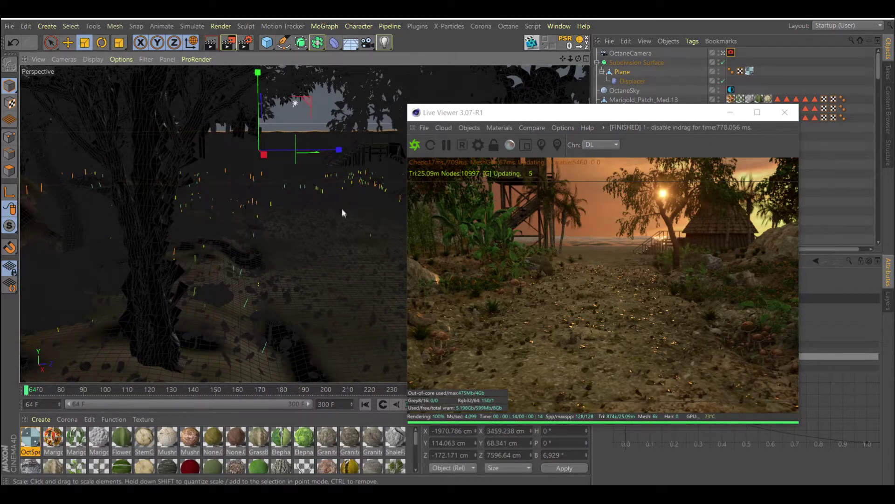
mouse_move(295, 103)
left_mouse_down("alt")
mouse_move(315, 258)
mouse_move(304, 222)
mouse_move(98, 176)
mouse_move(125, 169)
left_mouse_up("alt")
Step: Tilt the displaced plane slightly and shift it into position
key("e")
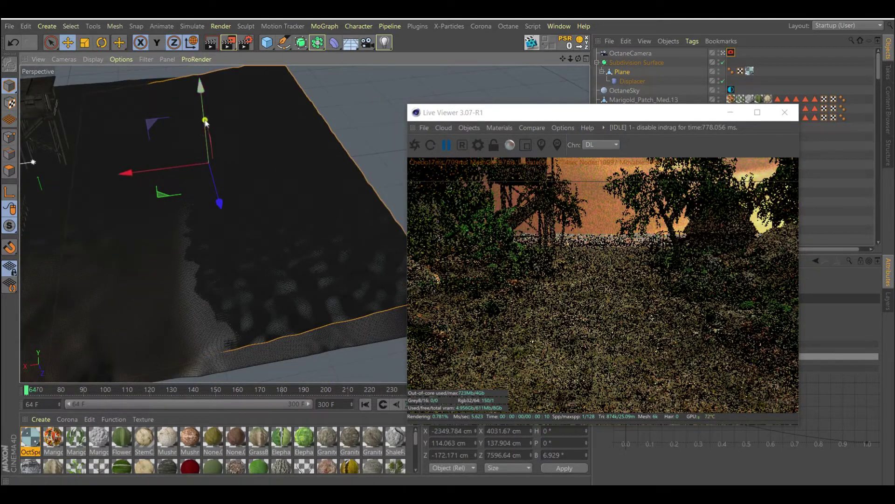
key("r")
left_click_drag(176, 126, 180, 117)
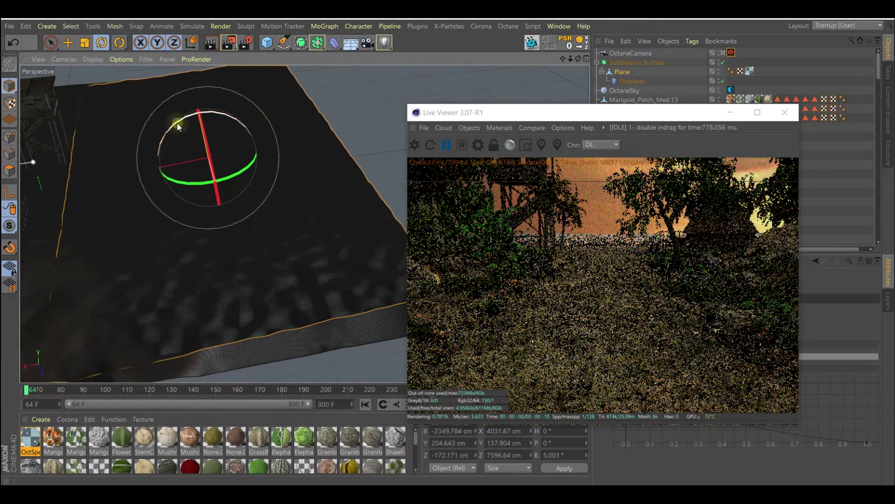
key("e")
mouse_move(128, 159)
left_mouse_down()
mouse_move(127, 174)
mouse_move(91, 183)
mouse_move(165, 189)
left_mouse_up()
Step: Scale the plane up to about 146%, ease it back somewhat, and raise it a little
key("e")
key("t")
mouse_move(264, 202)
left_mouse_down()
mouse_move(270, 223)
mouse_move(256, 200)
left_mouse_up()
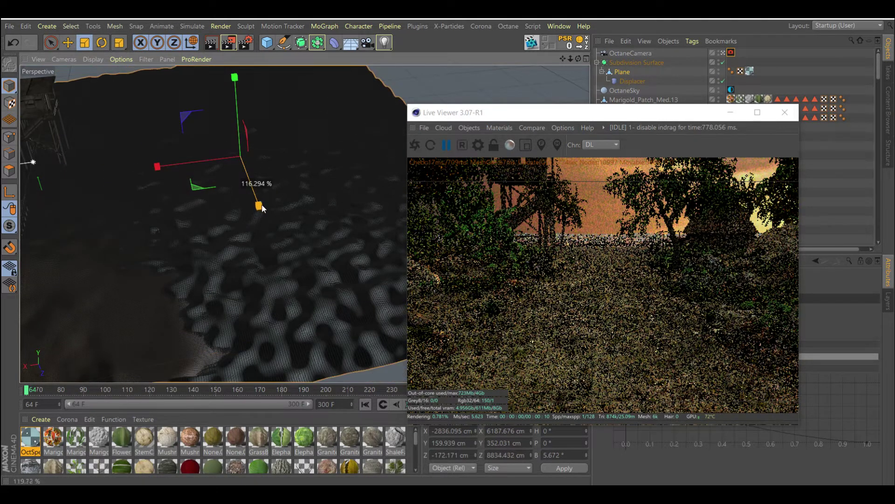
key("e")
left_click_drag(205, 170, 182, 167)
key("r")
key("e")
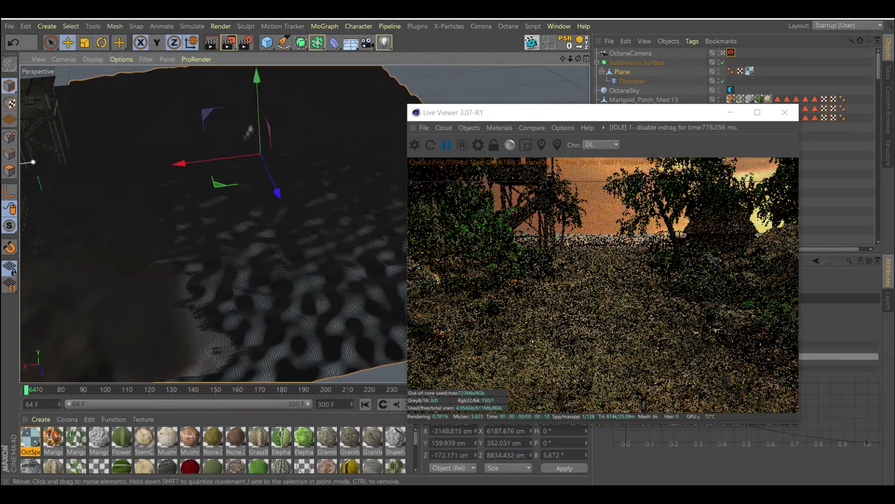
left_click_drag(256, 140, 257, 113)
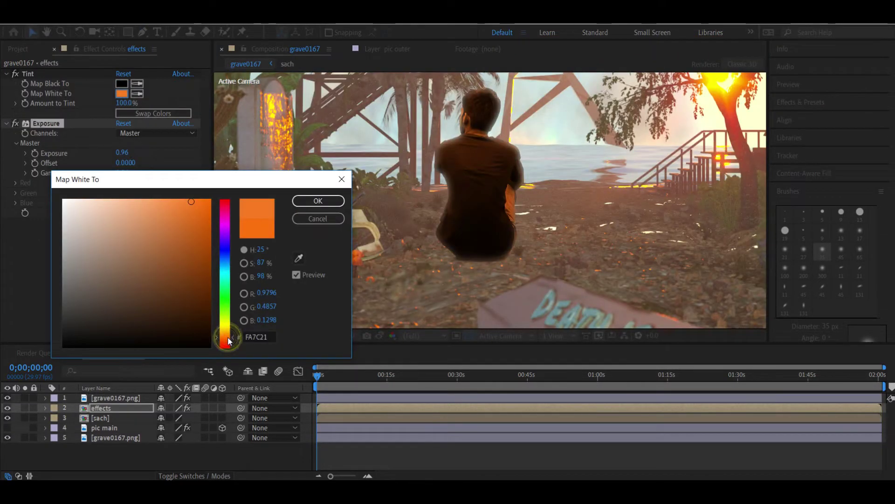
Step: Confirm the orange tint colour, turn off Invert Matte, and set tint amount to 43%
left_click(318, 201)
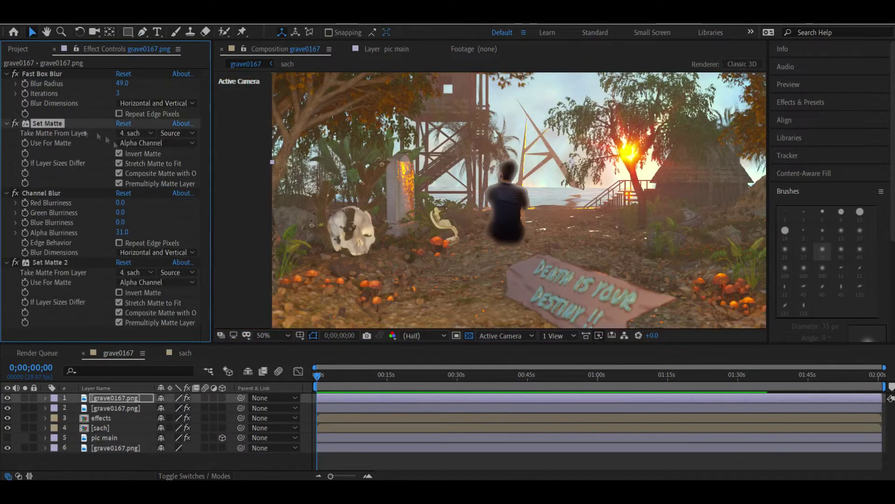
left_click(119, 153)
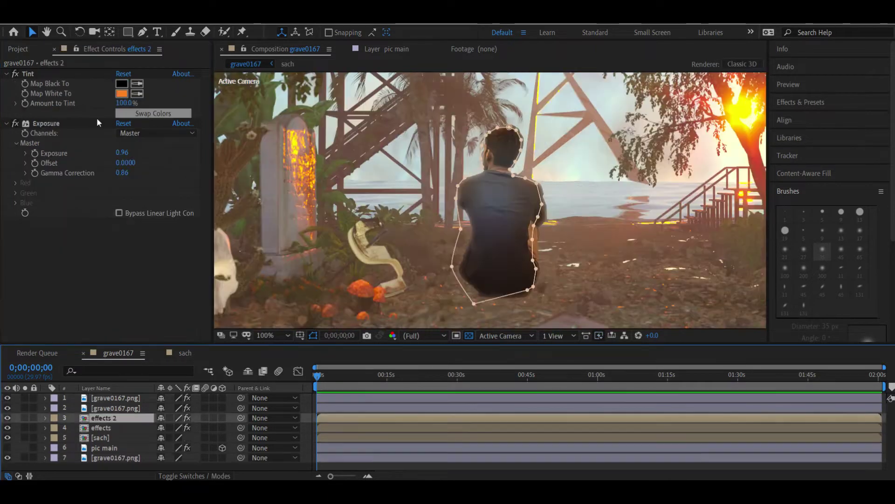
left_click_drag(123, 103, 100, 108)
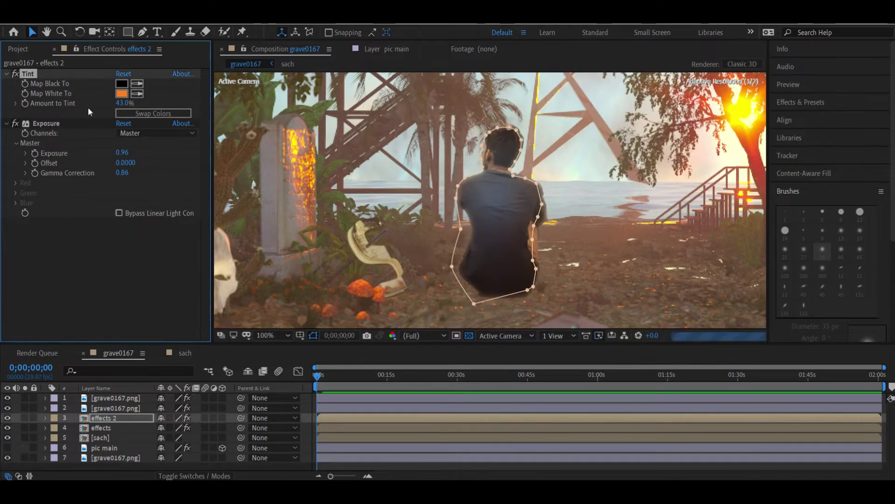
Step: Fade layer 2 grave0167.png out completely and select that background layer
key("m")
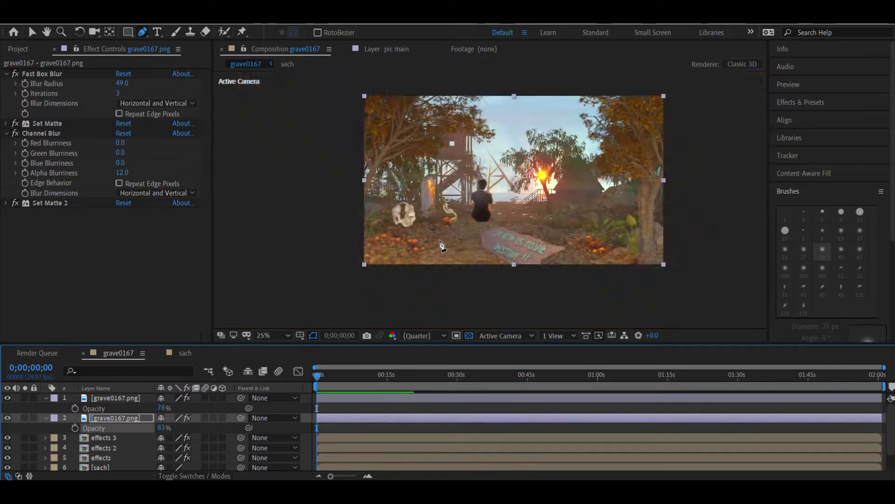
left_click_drag(163, 428, 108, 428)
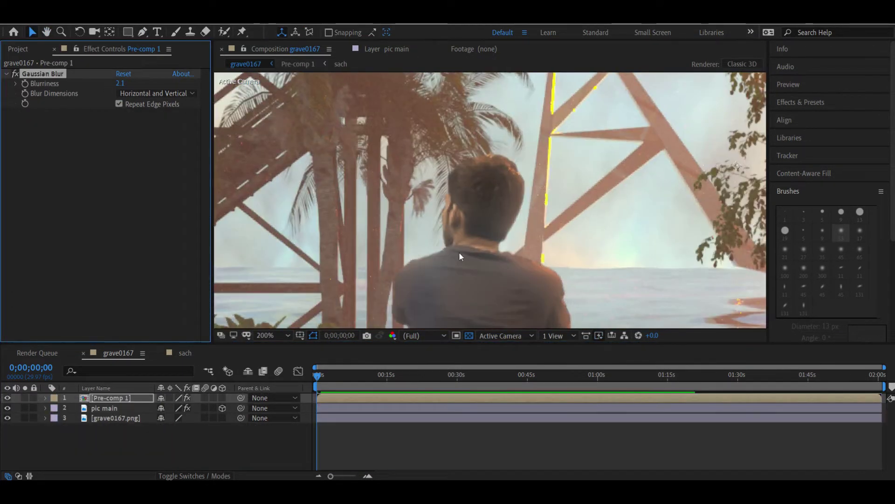
scroll(475, 229, "down", 1)
key("ctrl+space")
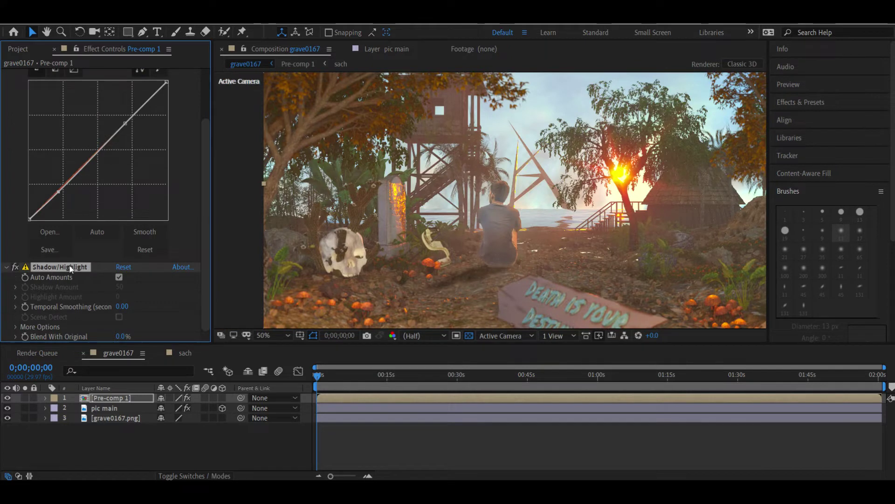
left_click(113, 419)
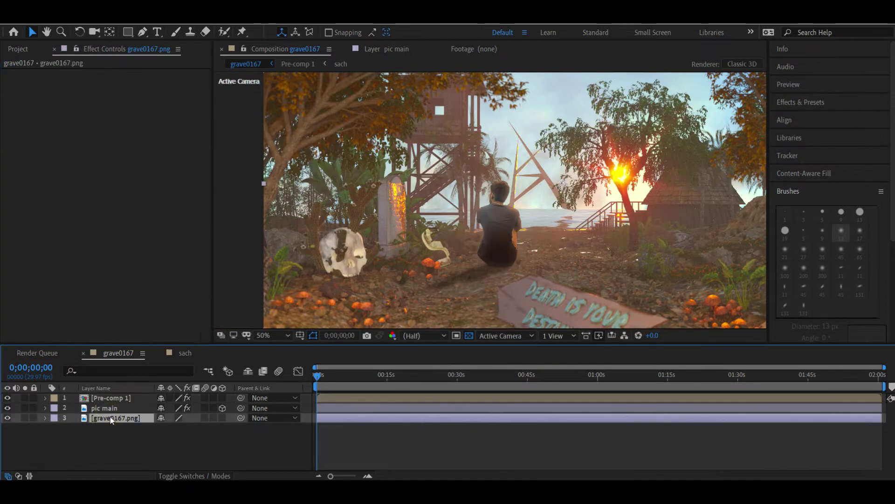